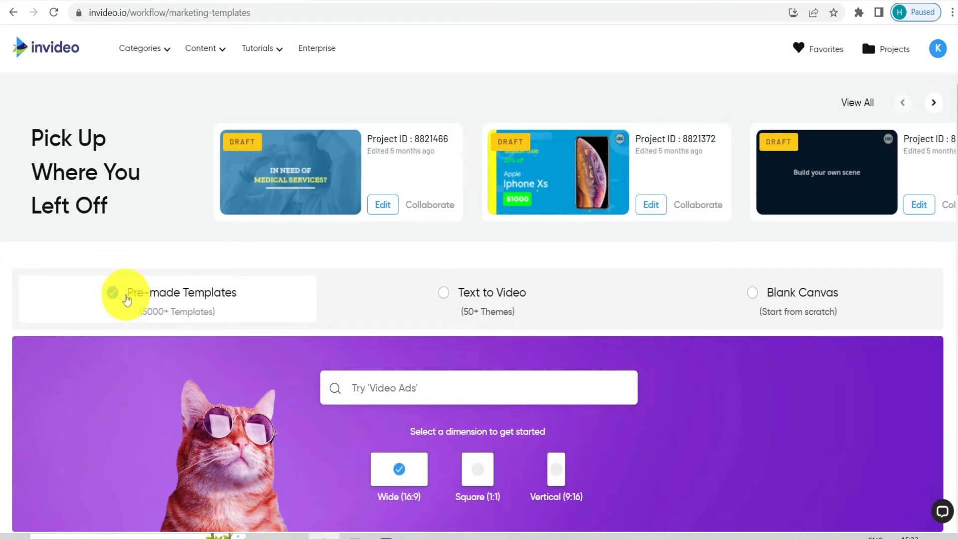
# - Select the Text to Video workflow, and review the account's Brand Presets, including brand name, logo, colors and social handles
pyautogui.scroll(-4, 299, 297)
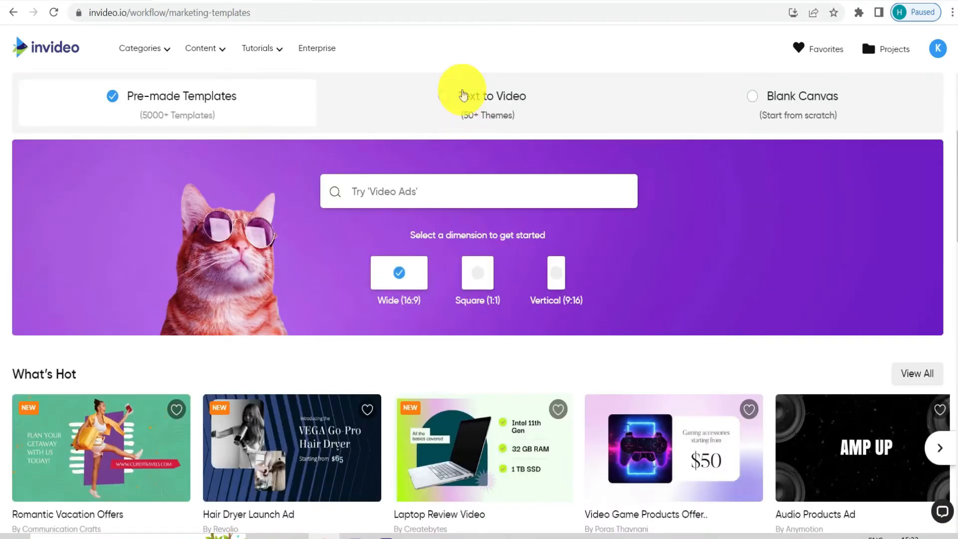
pyautogui.click(463, 95)
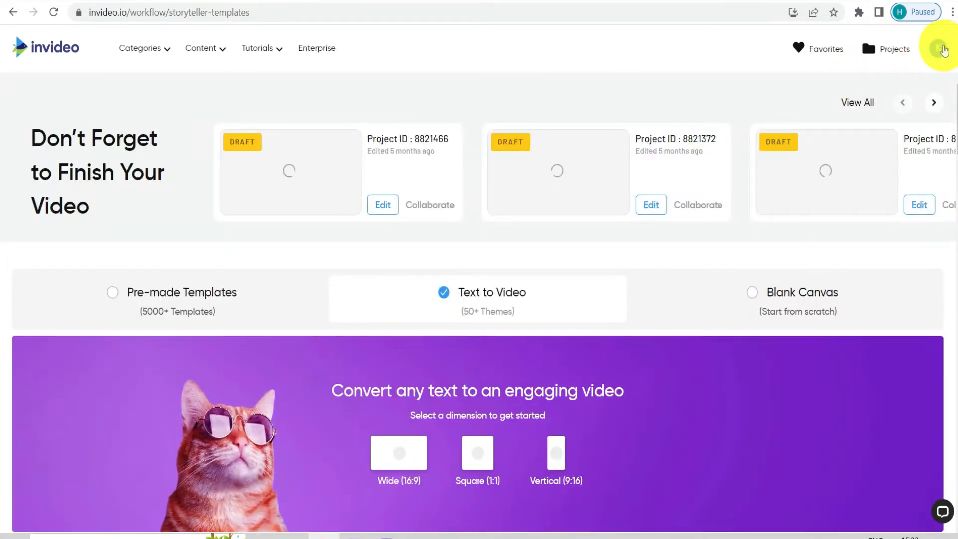
pyautogui.click(941, 49)
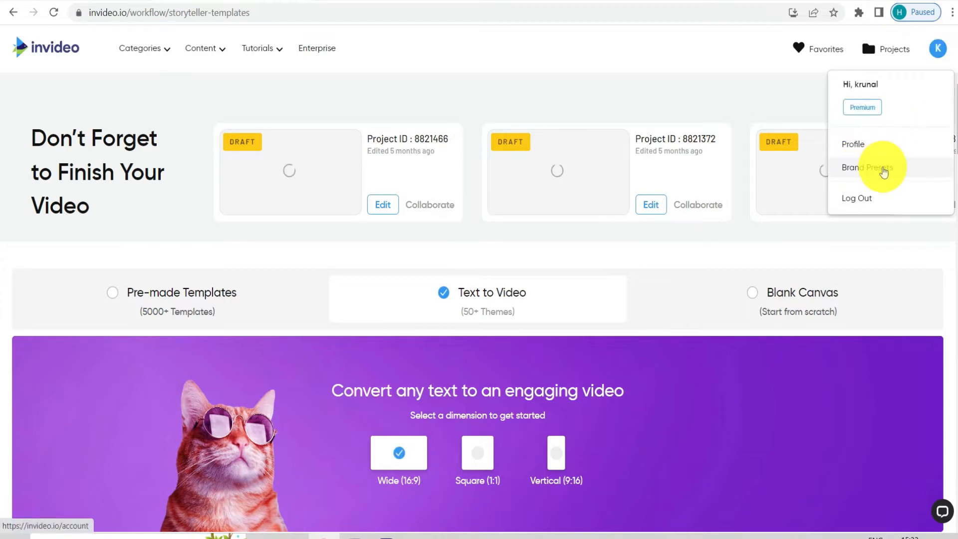
pyautogui.click(884, 169)
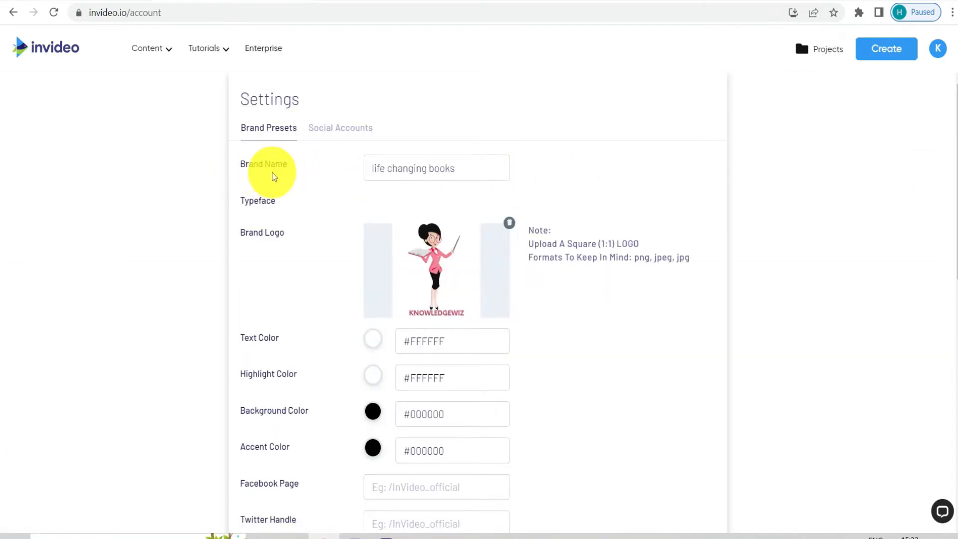
pyautogui.scroll(-1, 282, 181)
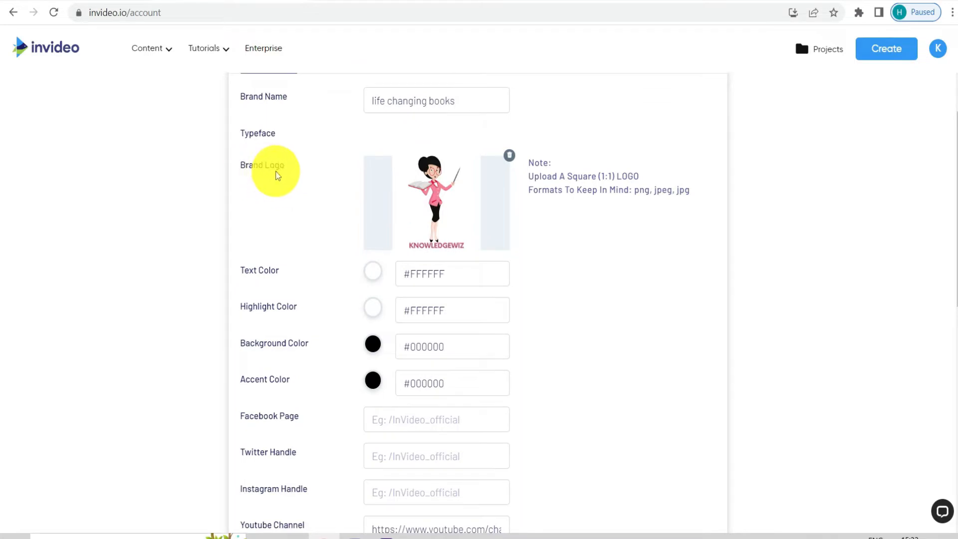
pyautogui.scroll(-2, 278, 171)
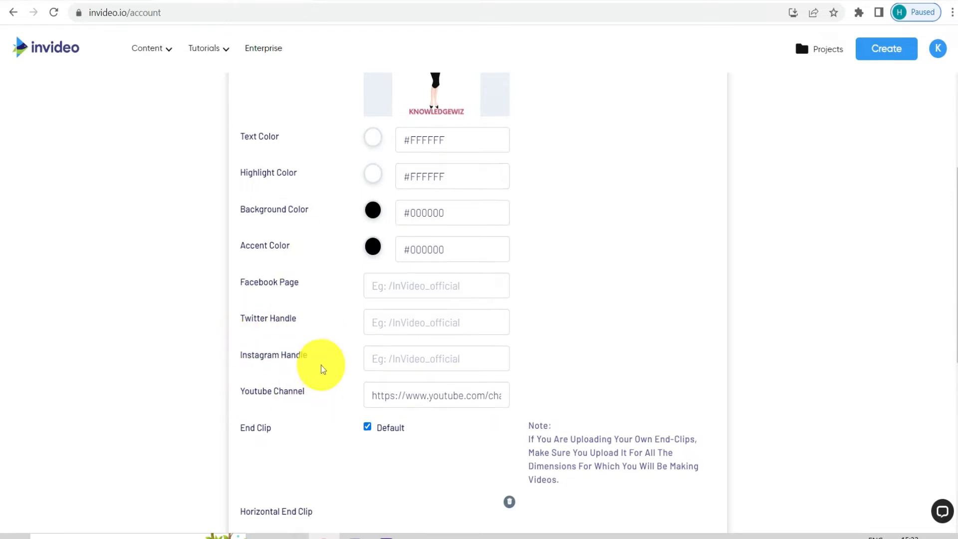
pyautogui.scroll(3, 324, 359)
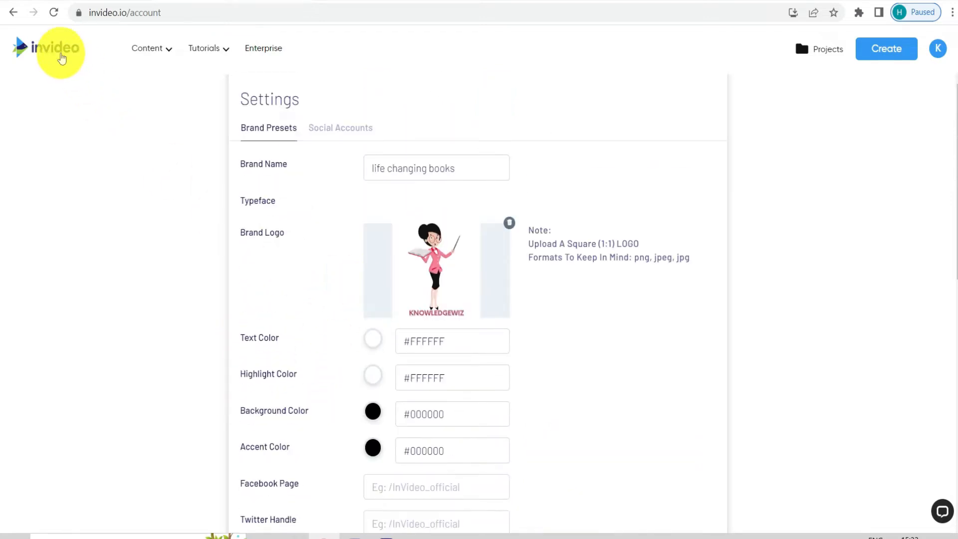
# - Return to the home page and choose the Text to Video workflow with the Wide (16:9) dimension
pyautogui.click(61, 58)
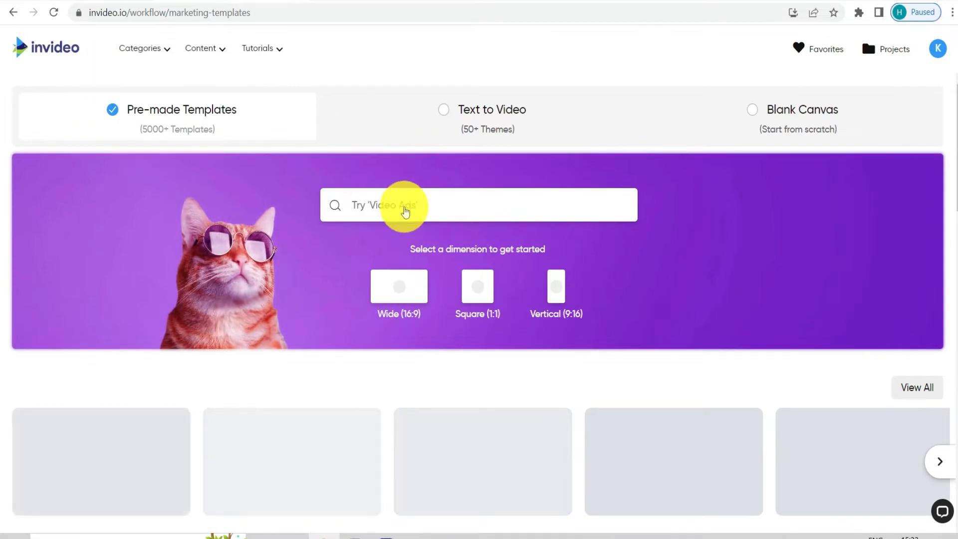
pyautogui.scroll(-1, 455, 299)
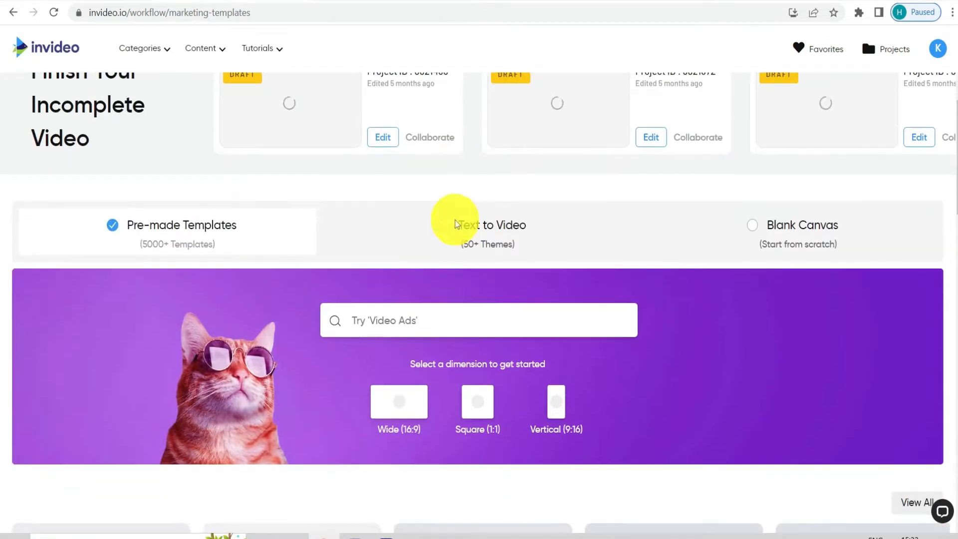
pyautogui.scroll(-2, 455, 223)
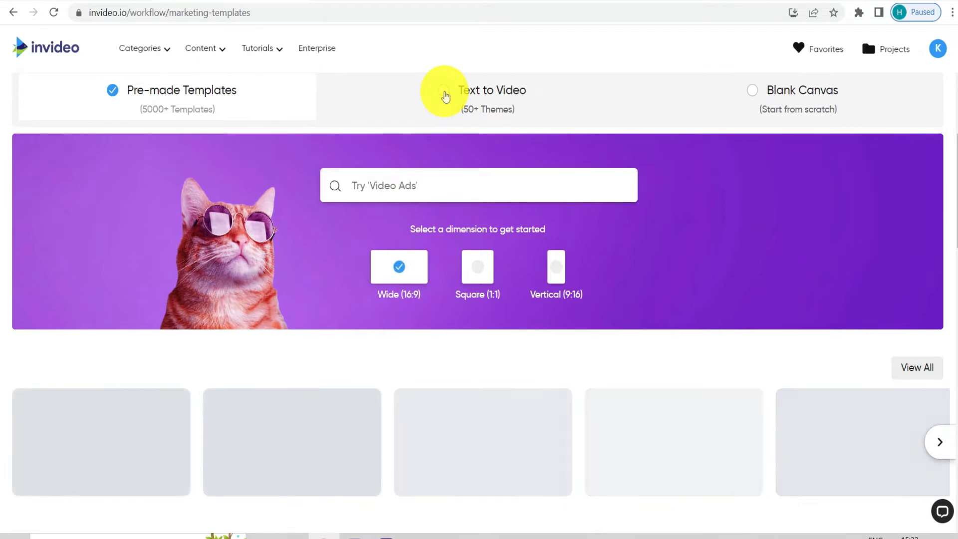
pyautogui.click(446, 96)
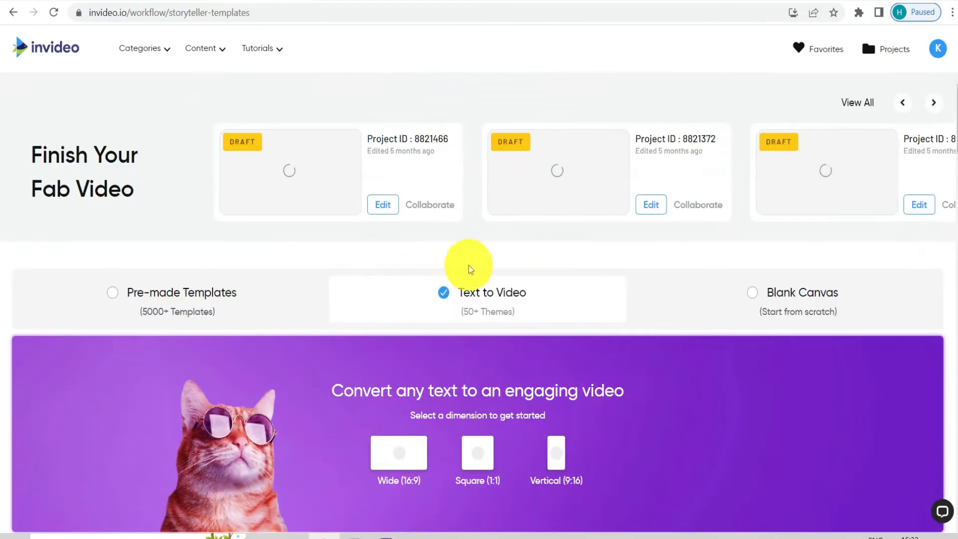
pyautogui.scroll(-2, 469, 268)
pyautogui.scroll(-1, 469, 269)
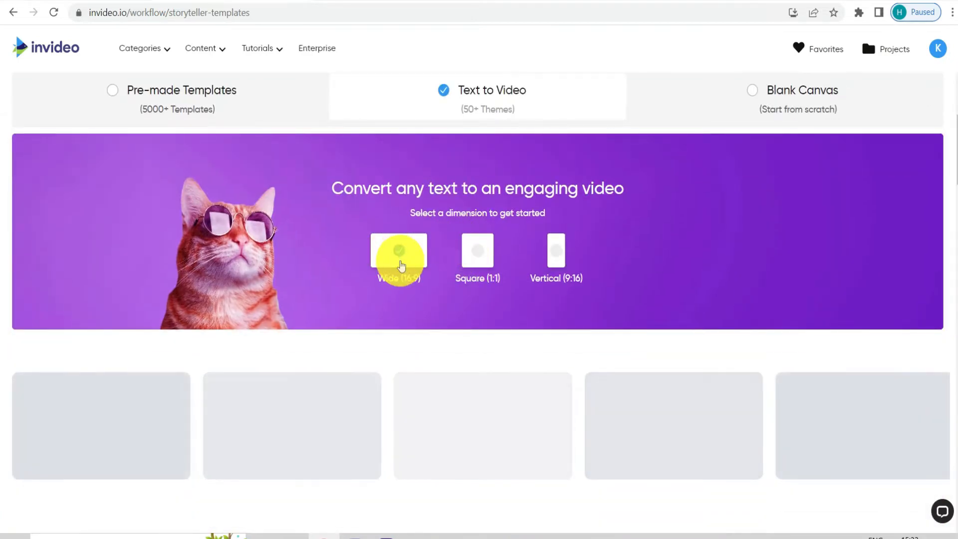
pyautogui.click(397, 249)
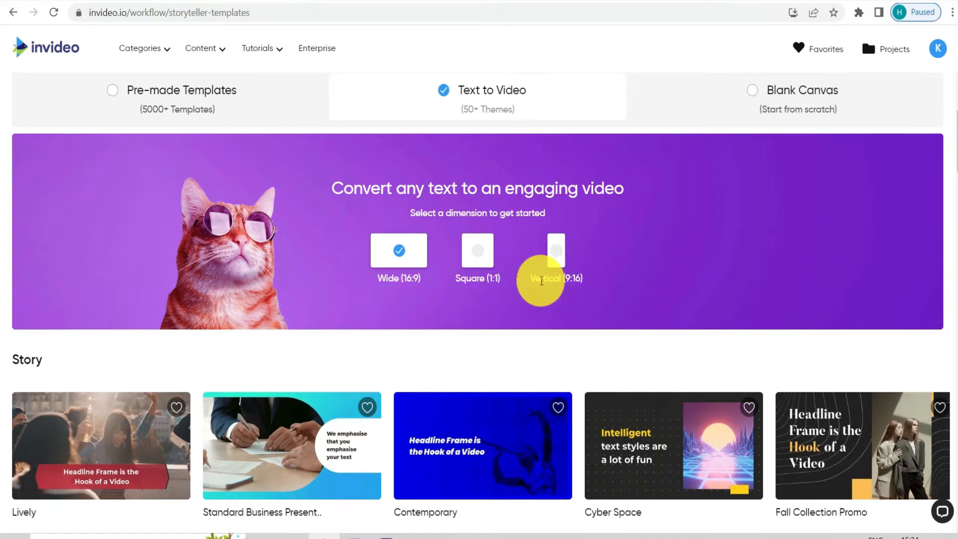
# - Browse the Story themes and use the A2V Product Ecom template in Wide (16:9) format
pyautogui.scroll(-6, 560, 279)
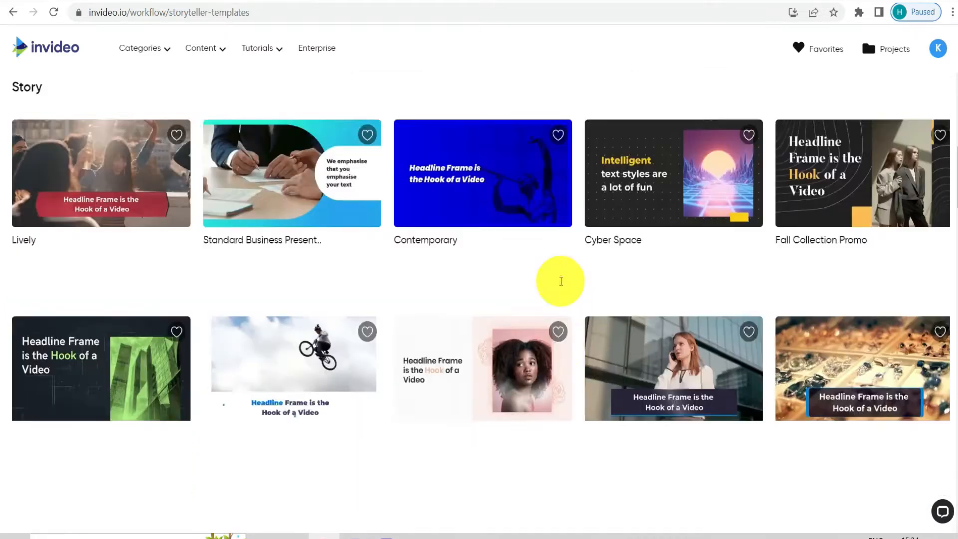
pyautogui.scroll(4, 559, 264)
pyautogui.scroll(-15, 559, 258)
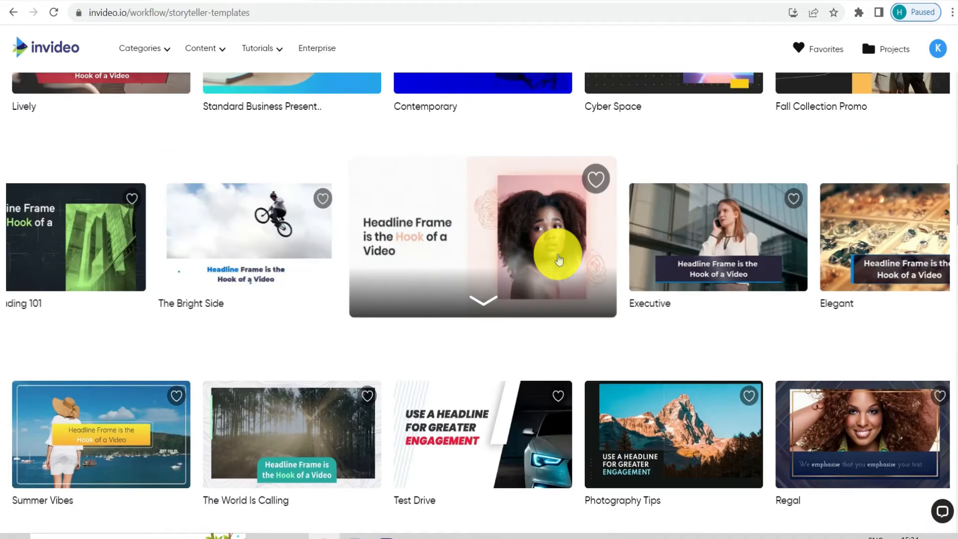
pyautogui.scroll(-5, 559, 259)
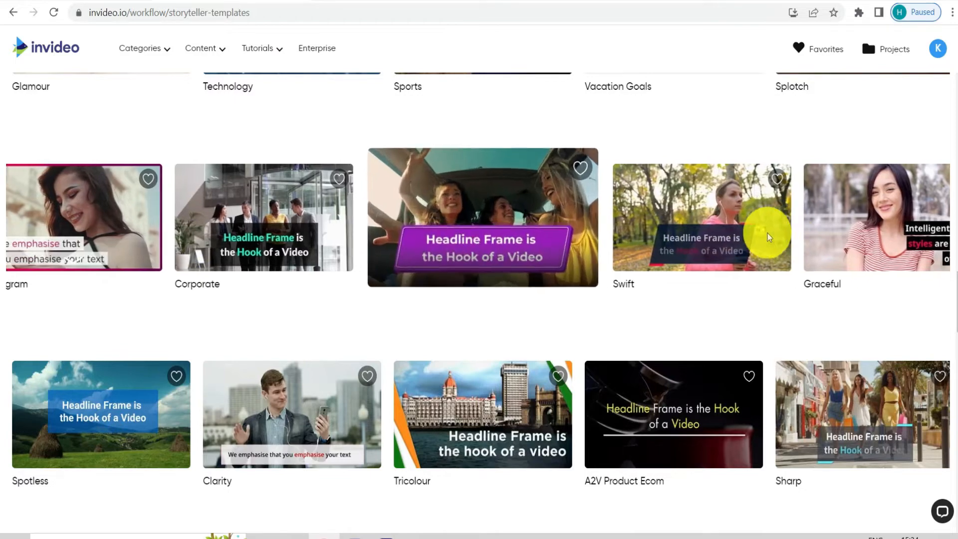
pyautogui.scroll(-5, 328, 278)
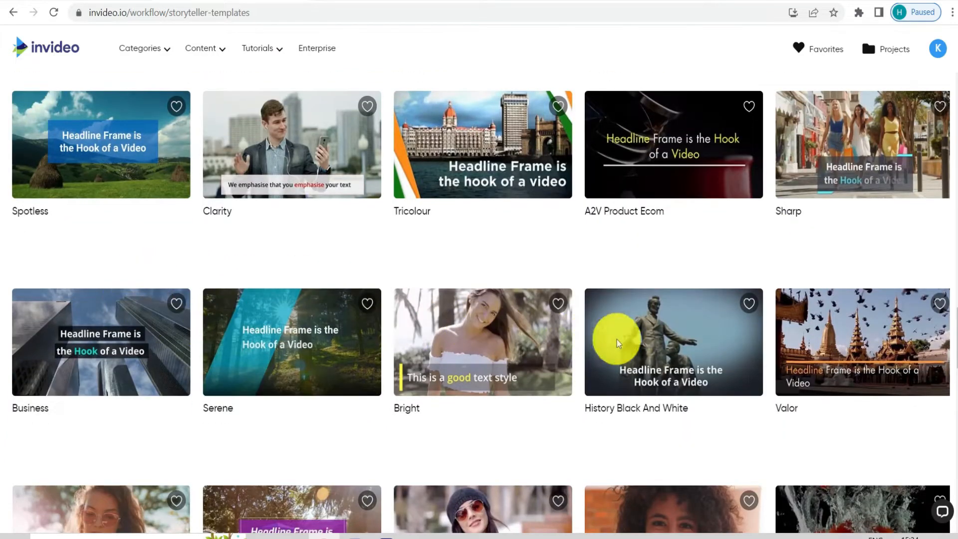
pyautogui.scroll(3, 636, 285)
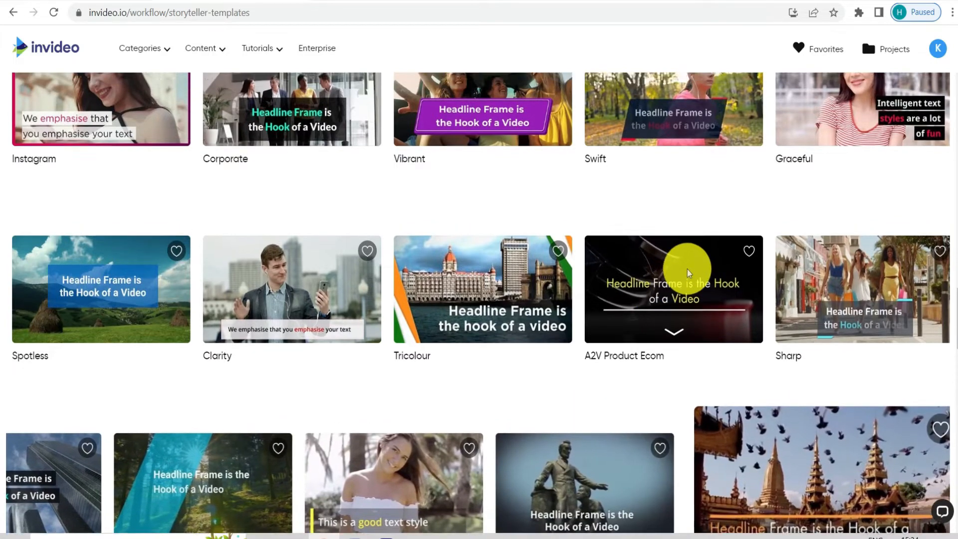
pyautogui.scroll(3, 683, 269)
pyautogui.moveTo(684, 398)
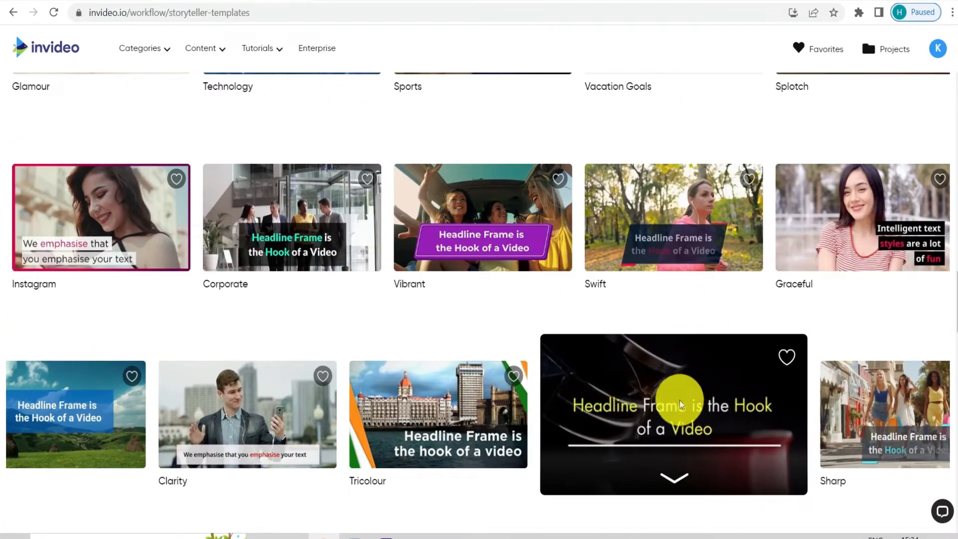
pyautogui.scroll(-1, 680, 381)
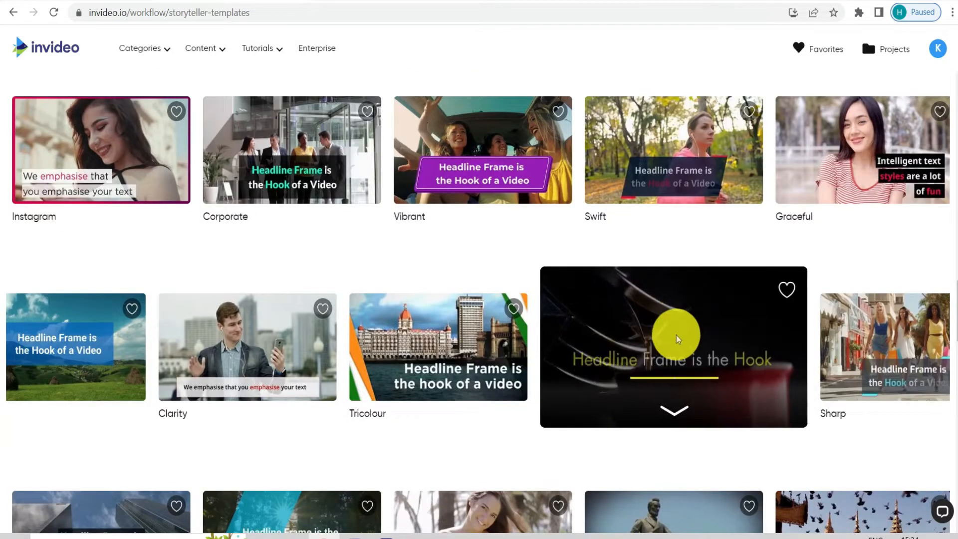
pyautogui.click(676, 414)
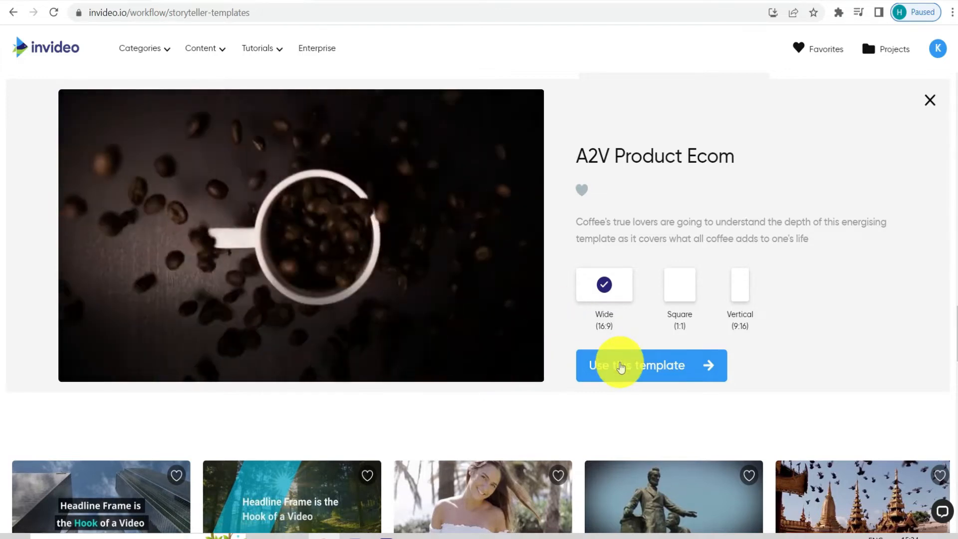
pyautogui.click(620, 367)
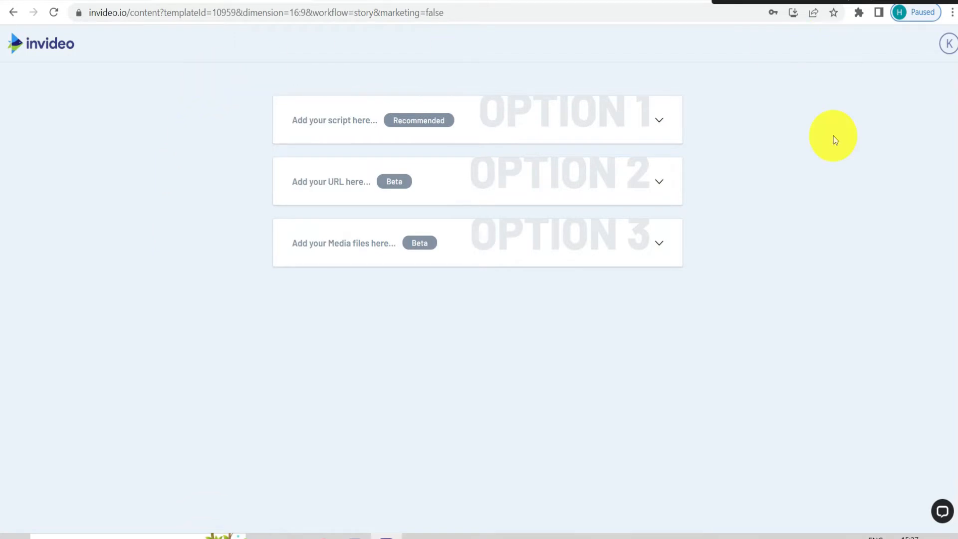
# - Examine the three content input options: adding a script, adding a URL, and adding media files
pyautogui.click(627, 118)
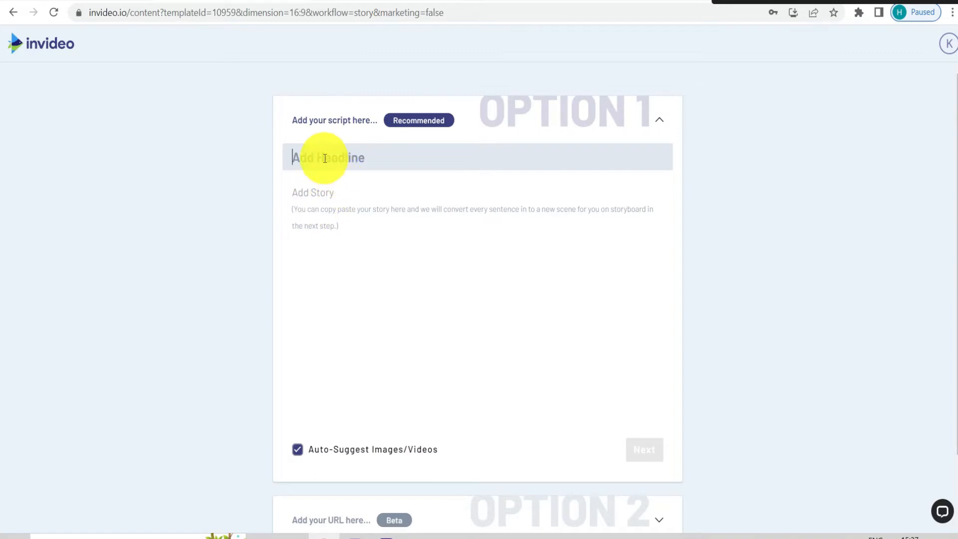
pyautogui.click(652, 125)
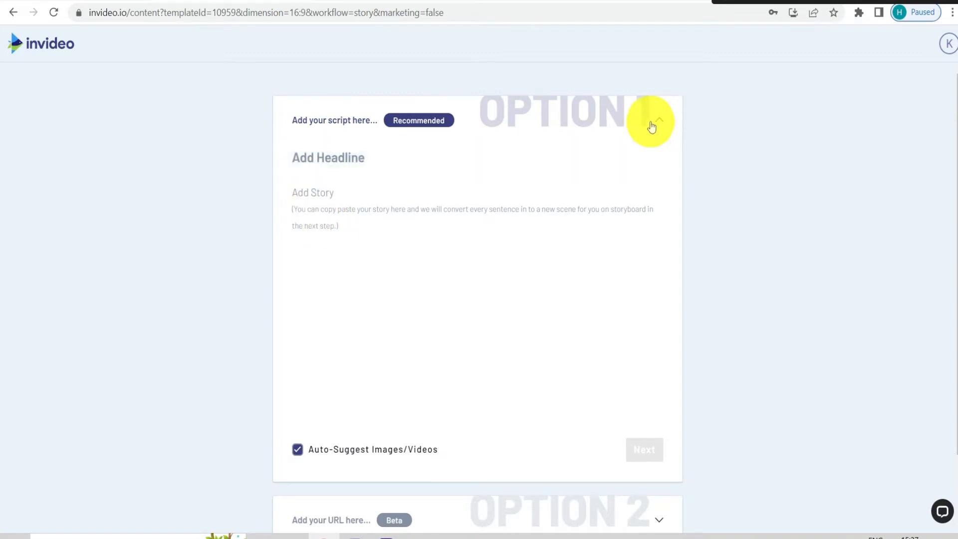
pyautogui.click(387, 182)
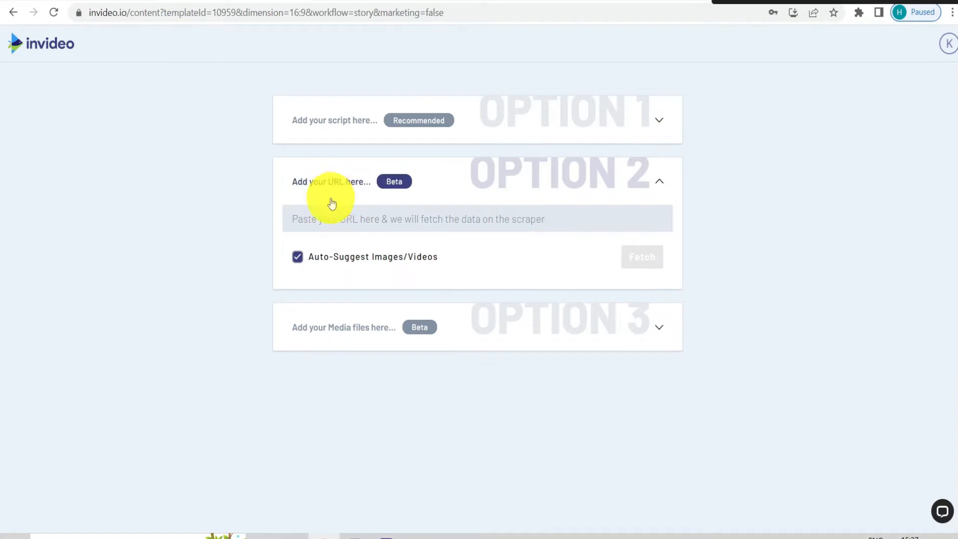
pyautogui.click(506, 181)
pyautogui.click(348, 247)
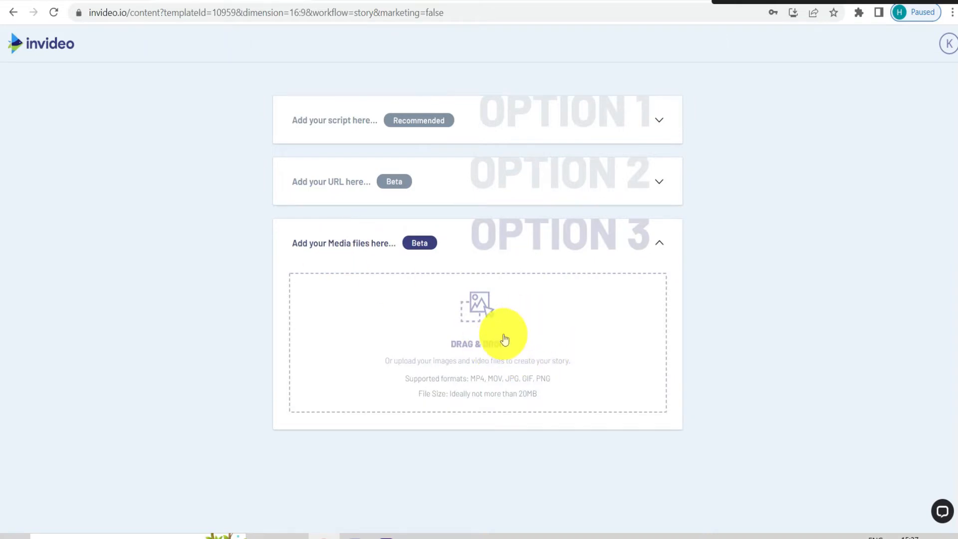
pyautogui.click(643, 248)
pyautogui.click(476, 188)
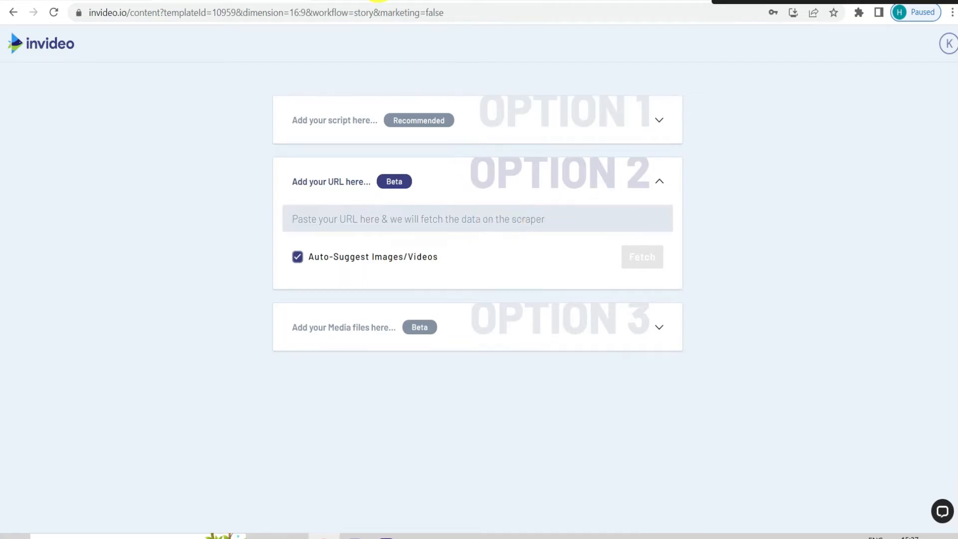
pyautogui.click(378, 0)
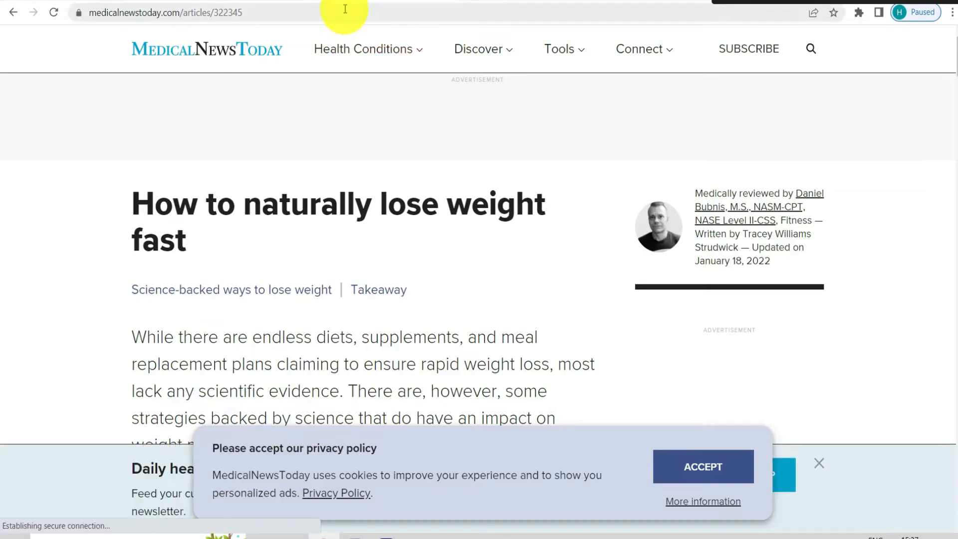
pyautogui.click(345, 9)
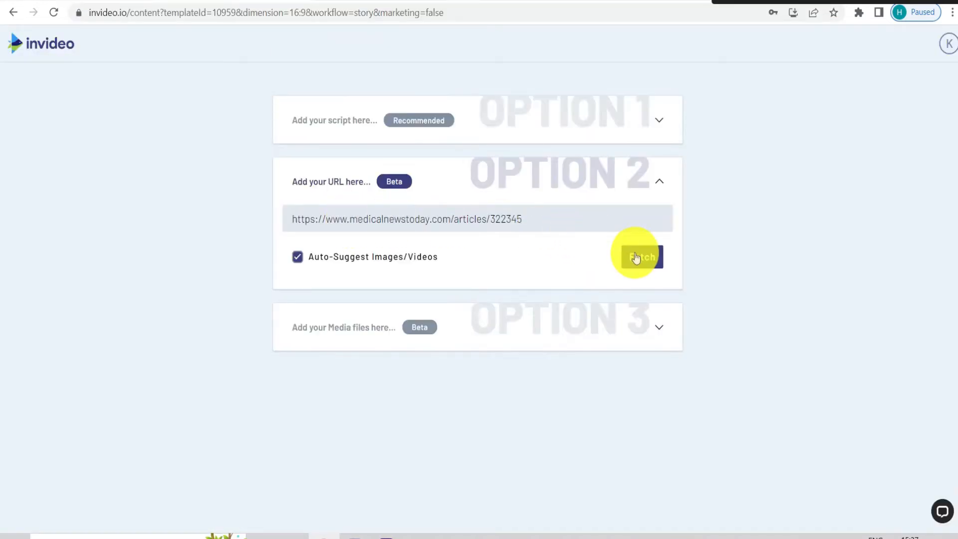
pyautogui.click(635, 257)
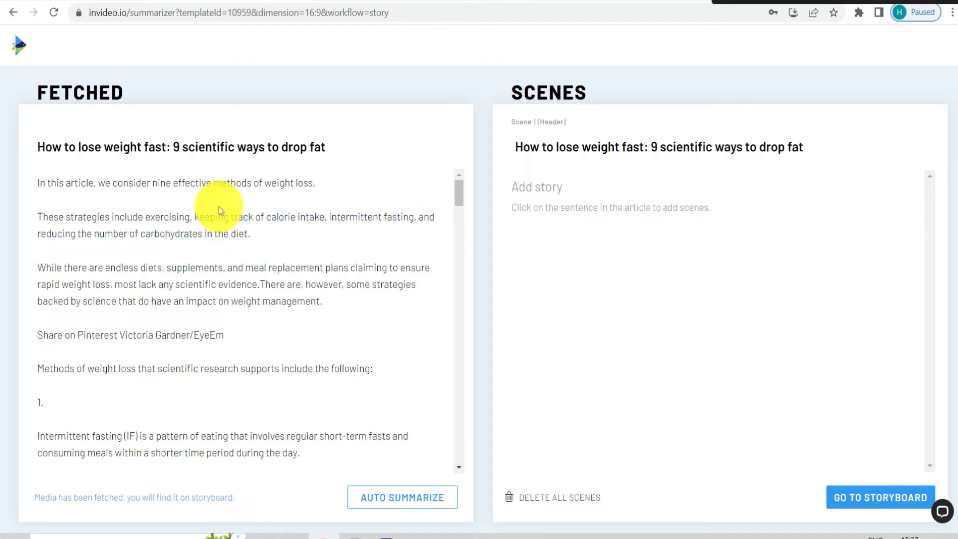
# - Look through the fetched article, auto-summarize it into scenes, and review the generated scenes
pyautogui.scroll(-20, 344, 233)
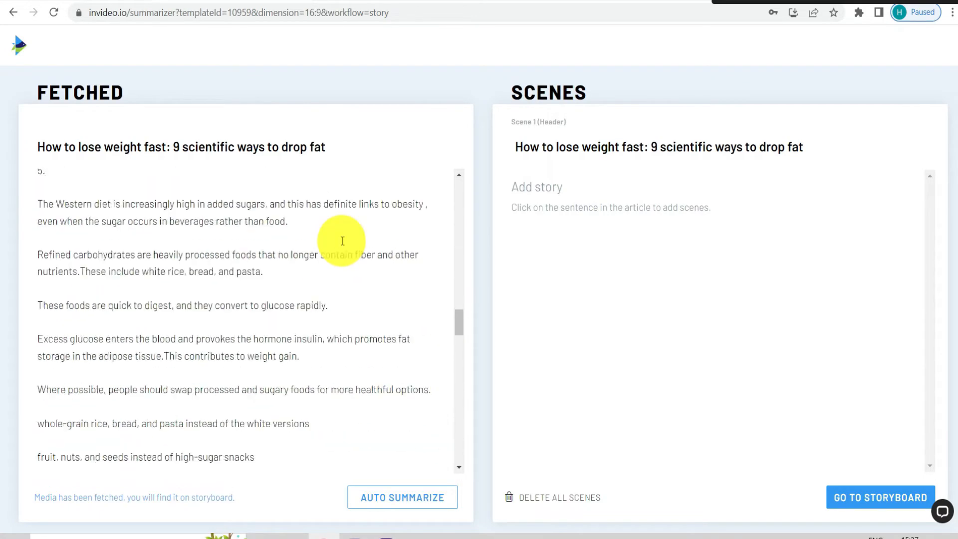
pyautogui.scroll(-15, 342, 241)
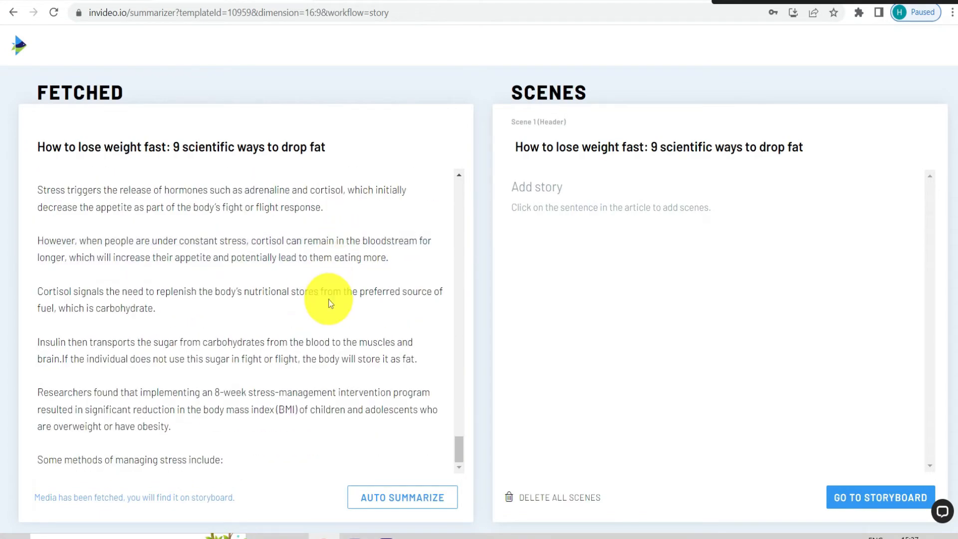
pyautogui.scroll(5, 312, 348)
pyautogui.scroll(-3, 344, 429)
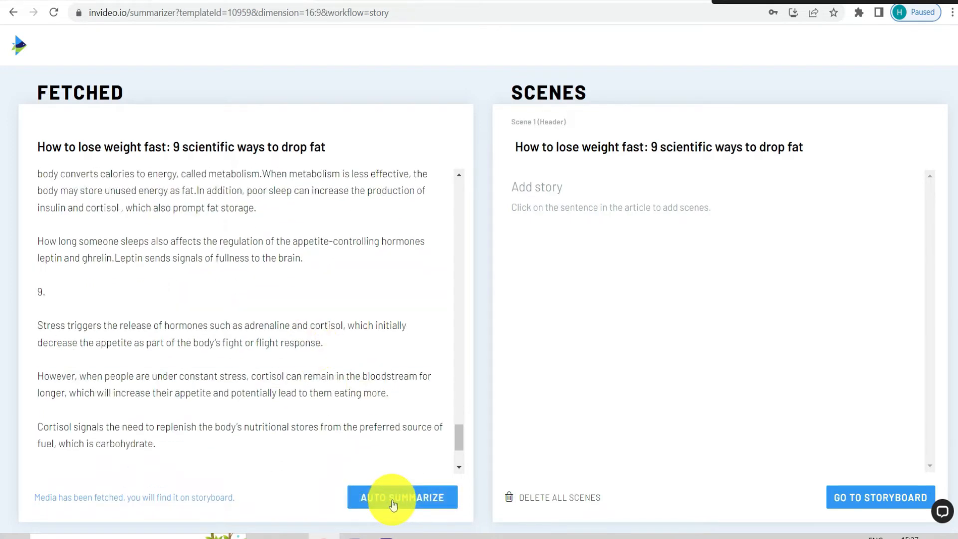
pyautogui.click(392, 505)
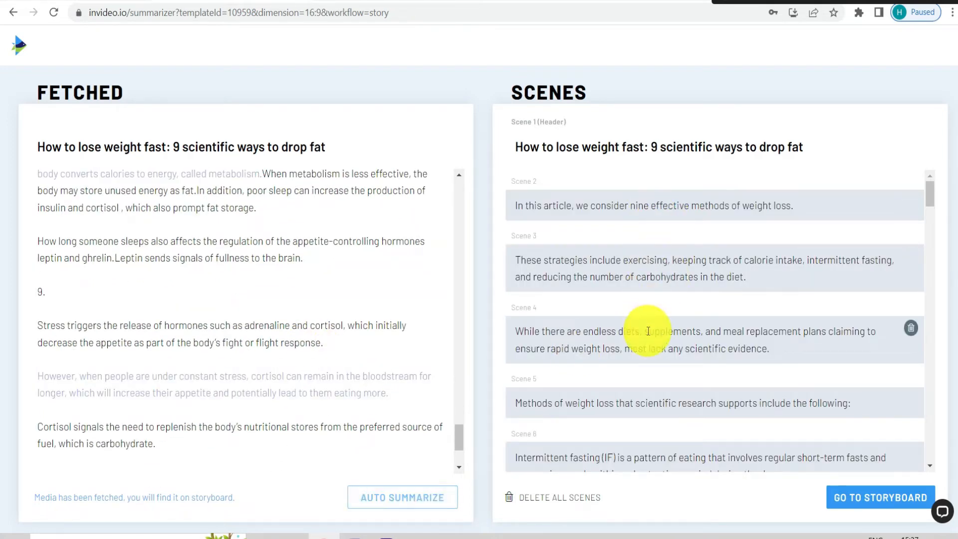
pyautogui.scroll(-20, 650, 232)
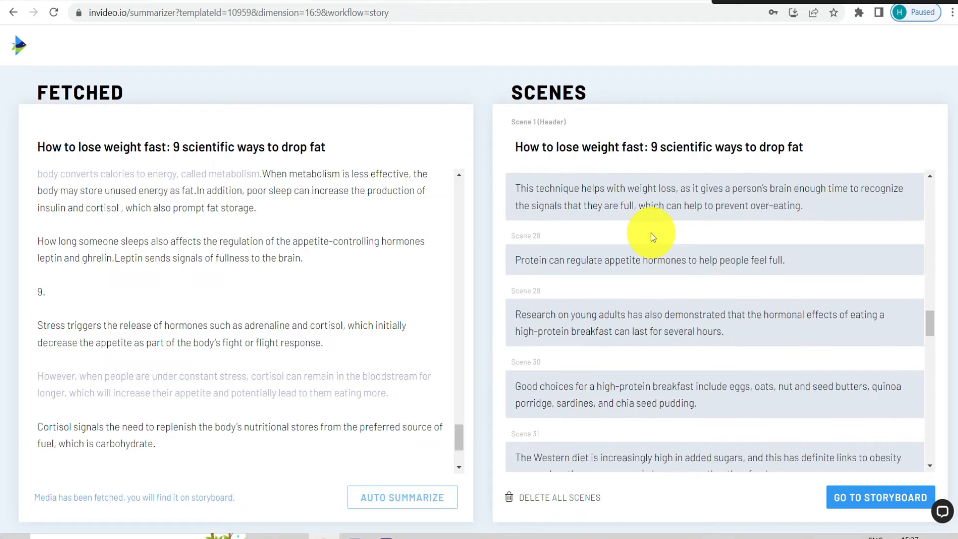
# - Change "article" to "video" in the Scene 2 sentence and open quillbot.com in a new browser tab
pyautogui.scroll(-20, 651, 232)
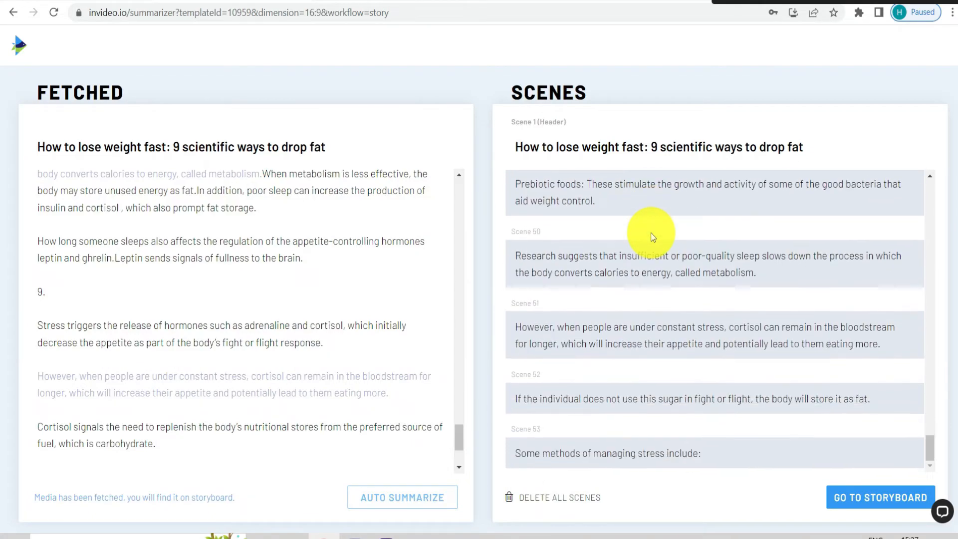
pyautogui.scroll(20, 651, 232)
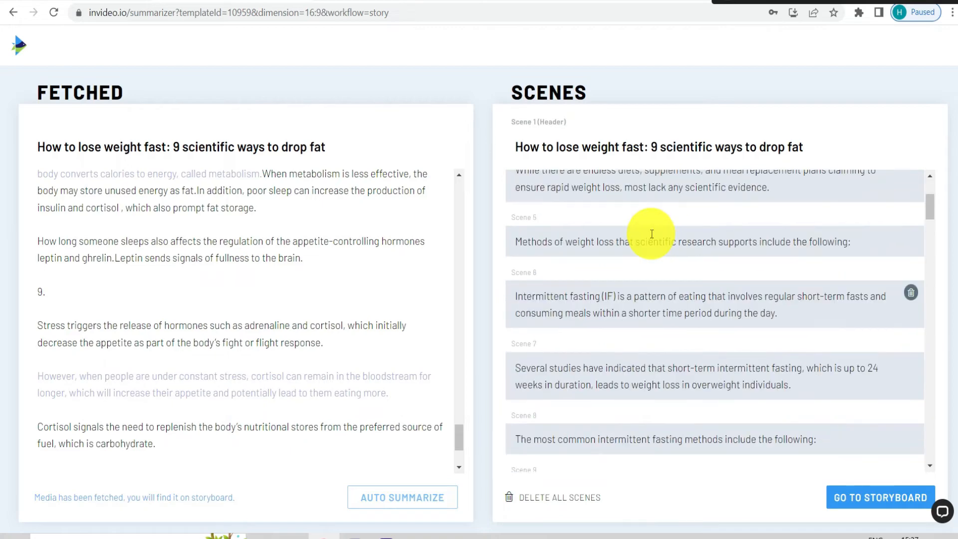
pyautogui.scroll(4, 651, 234)
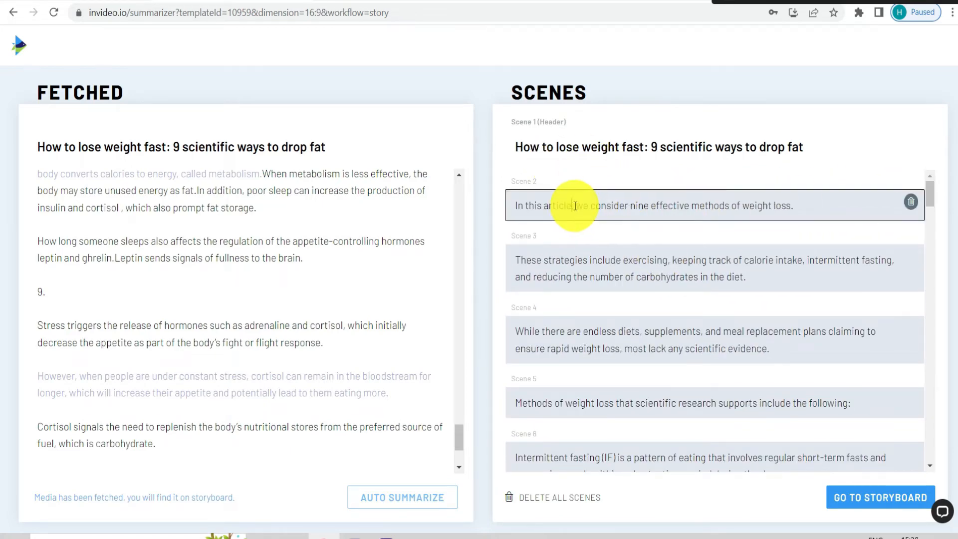
pyautogui.moveTo(575, 206); pyautogui.dragTo(726, 207)
pyautogui.click(726, 207)
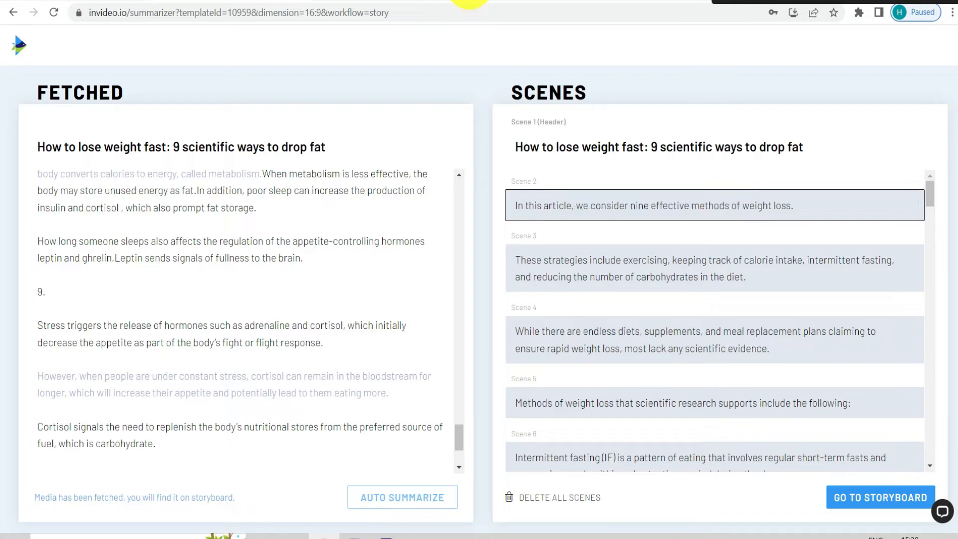
pyautogui.click(470, 0)
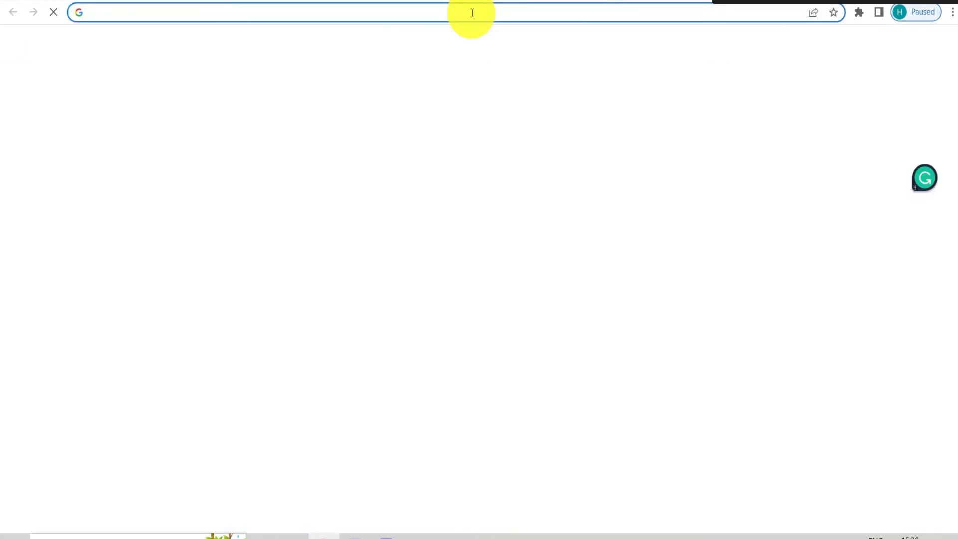
pyautogui.click(471, 13)
pyautogui.write('quillbot.com')
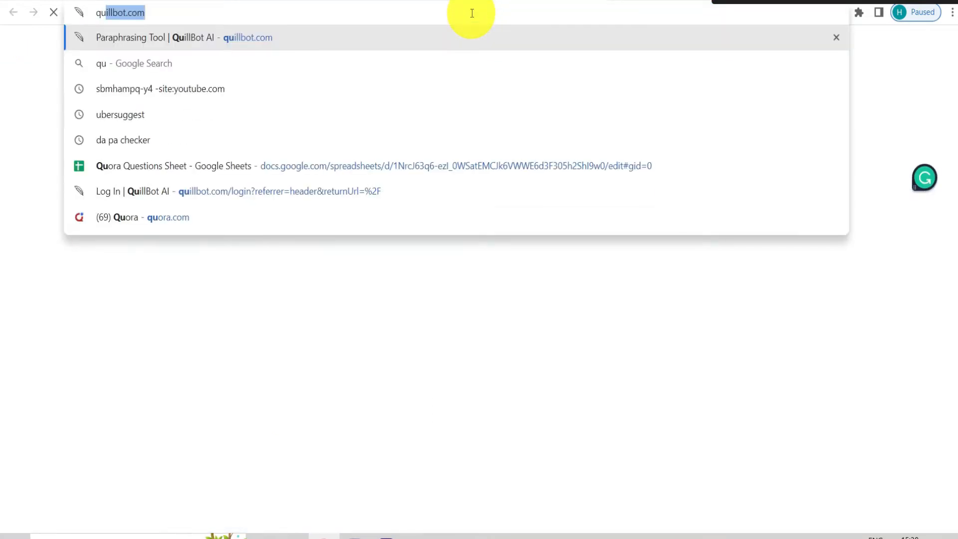
pyautogui.press('Return')
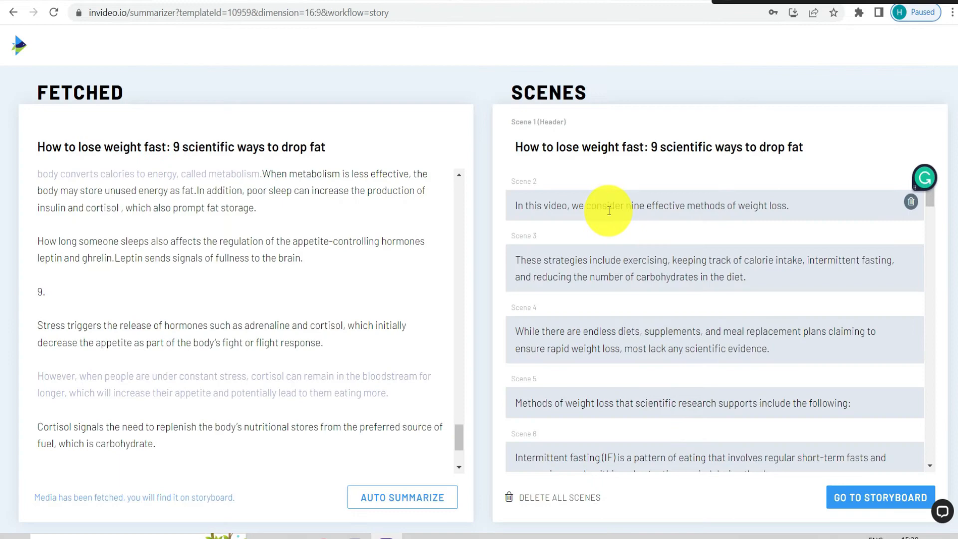
# - Paraphrase the Scene 2 sentence in QuillBot's Standard mode and replace the scene text in InVideo with the rephrased version
pyautogui.tripleClick(609, 211)
pyautogui.hotkey('ctrl', 'c')
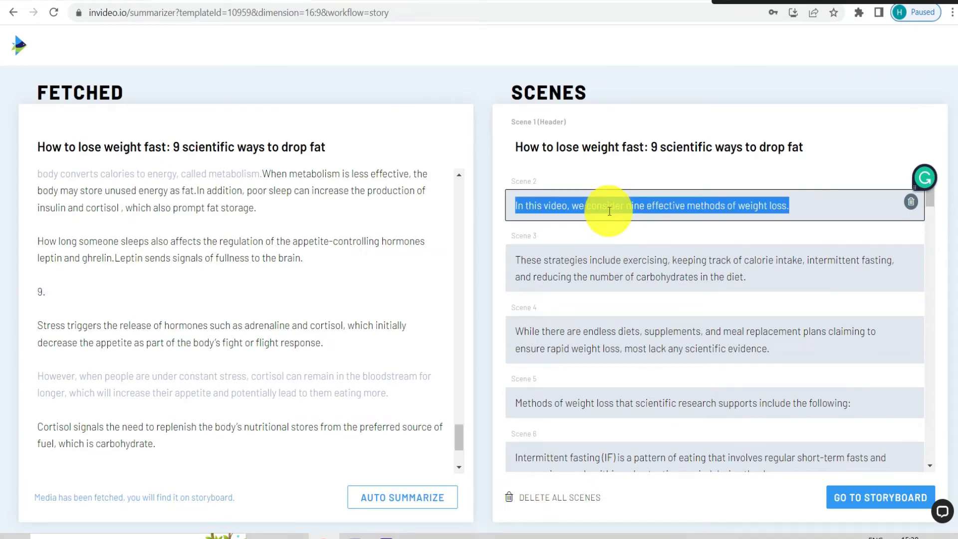
pyautogui.click(508, 1)
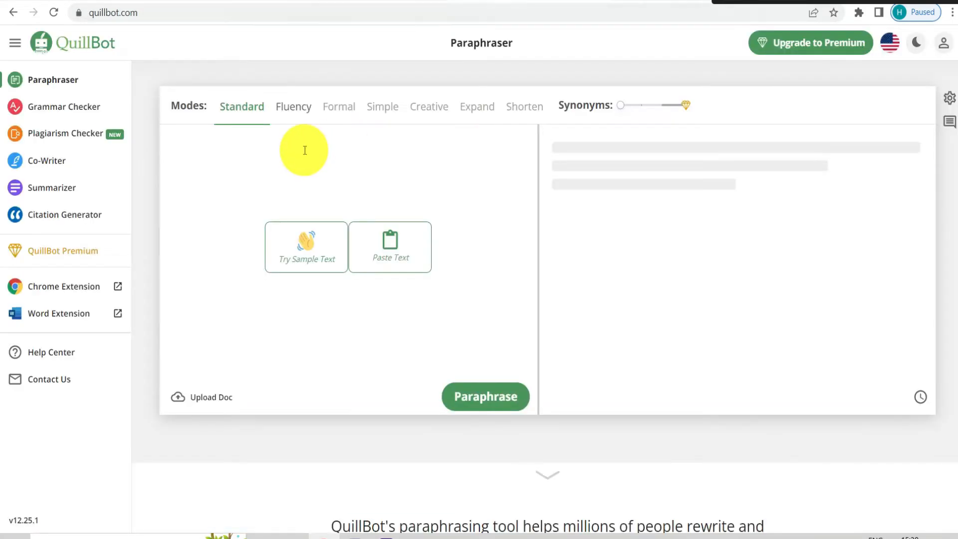
pyautogui.click(304, 150)
pyautogui.hotkey('ctrl', 'v')
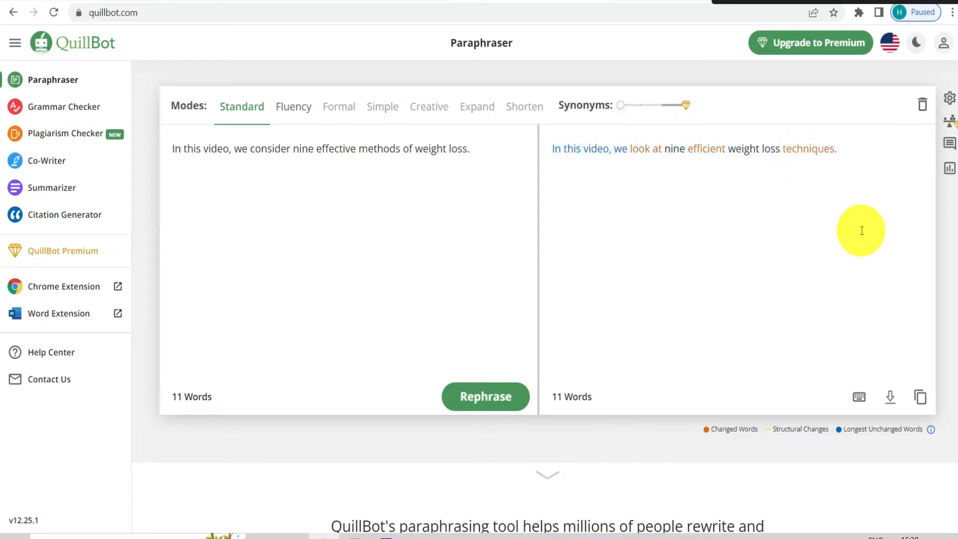
pyautogui.click(919, 398)
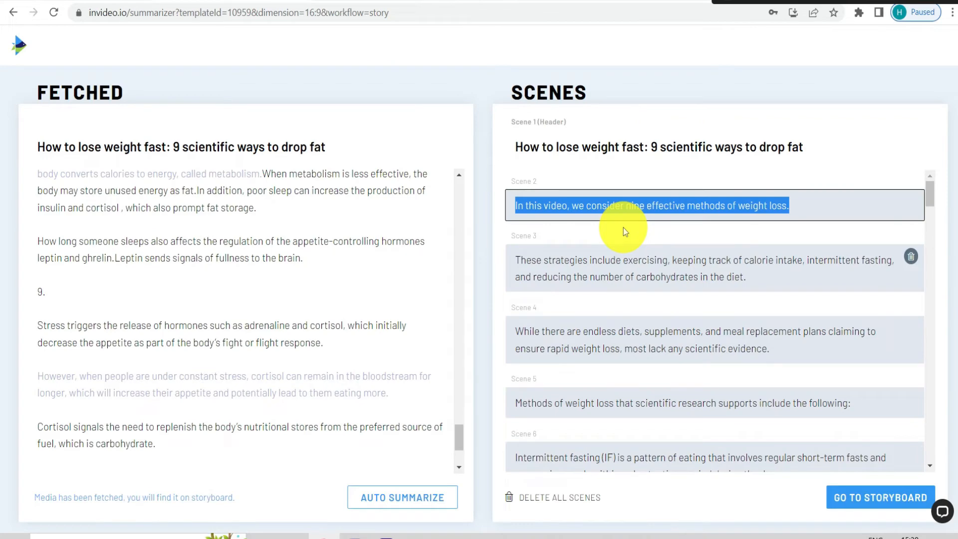
pyautogui.hotkey('ctrl', 'v')
# - Delete unneeded scenes from the gut-bacteria section of the scene list
pyautogui.scroll(-4, 689, 217)
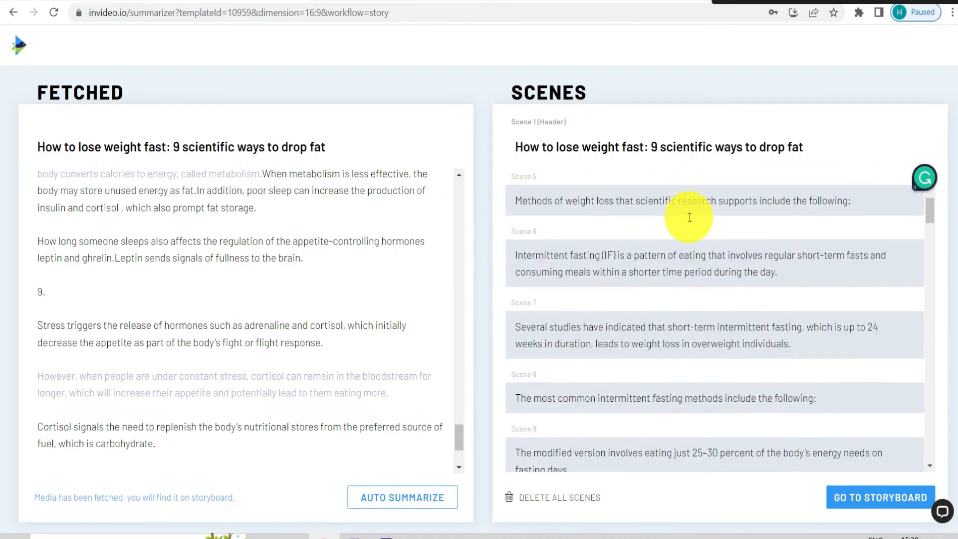
pyautogui.scroll(-9, 689, 244)
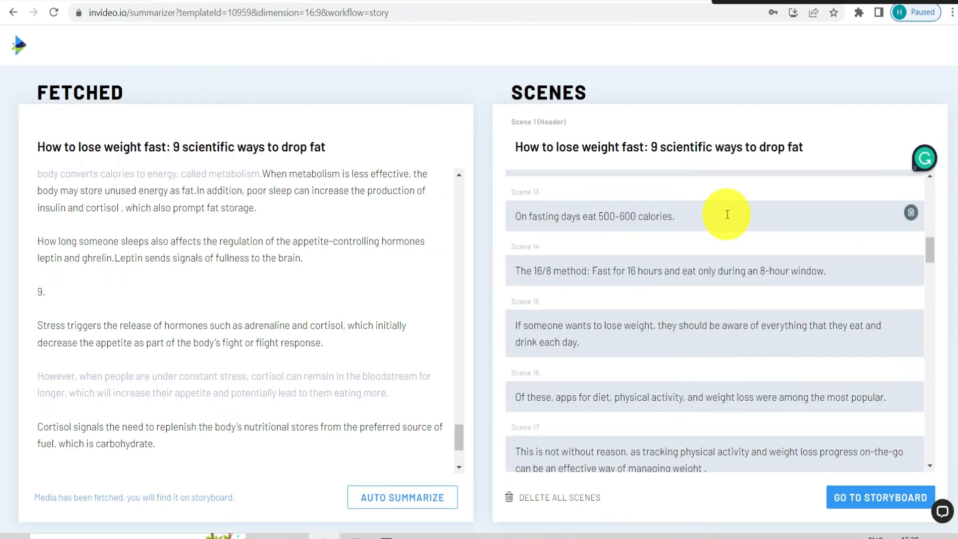
pyautogui.scroll(-20, 727, 215)
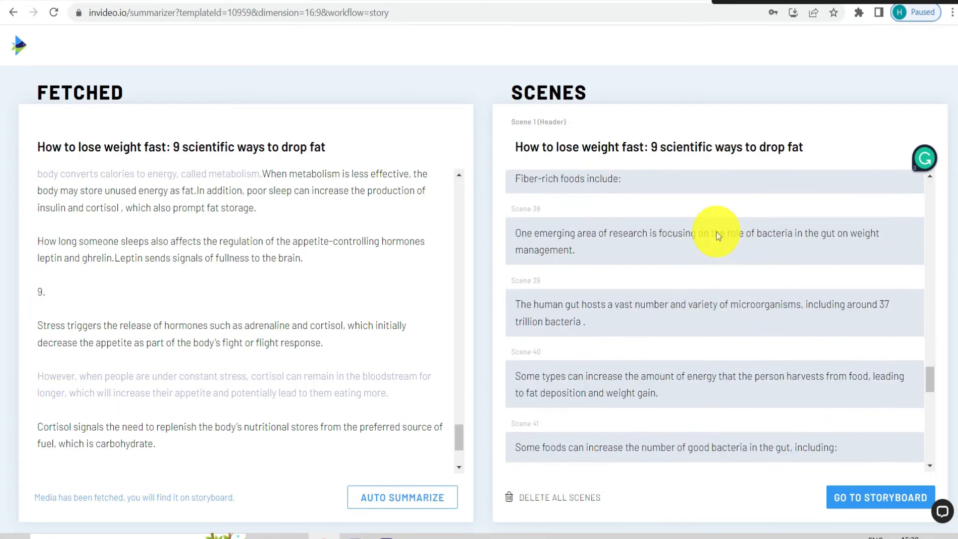
pyautogui.scroll(-7, 727, 270)
pyautogui.scroll(5, 731, 274)
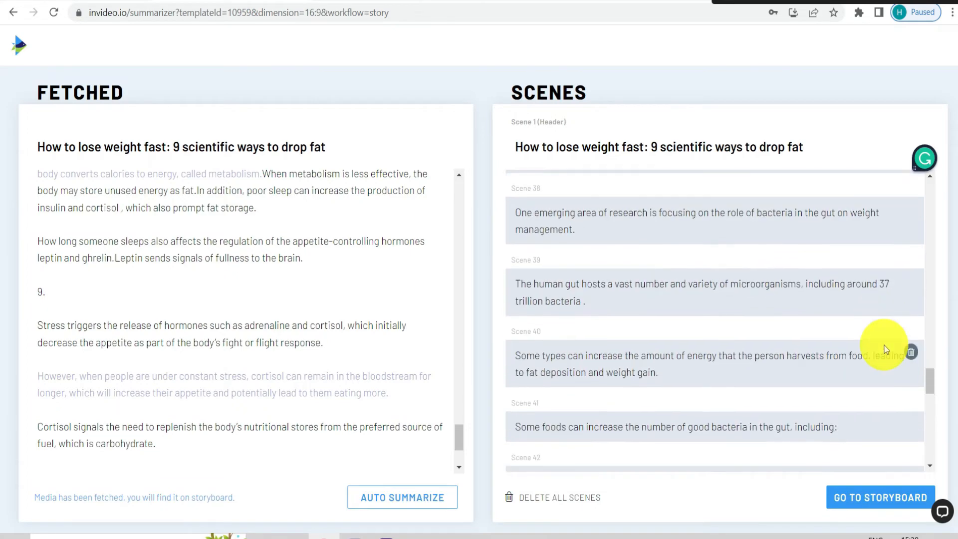
pyautogui.scroll(-3, 883, 339)
pyautogui.click(910, 366)
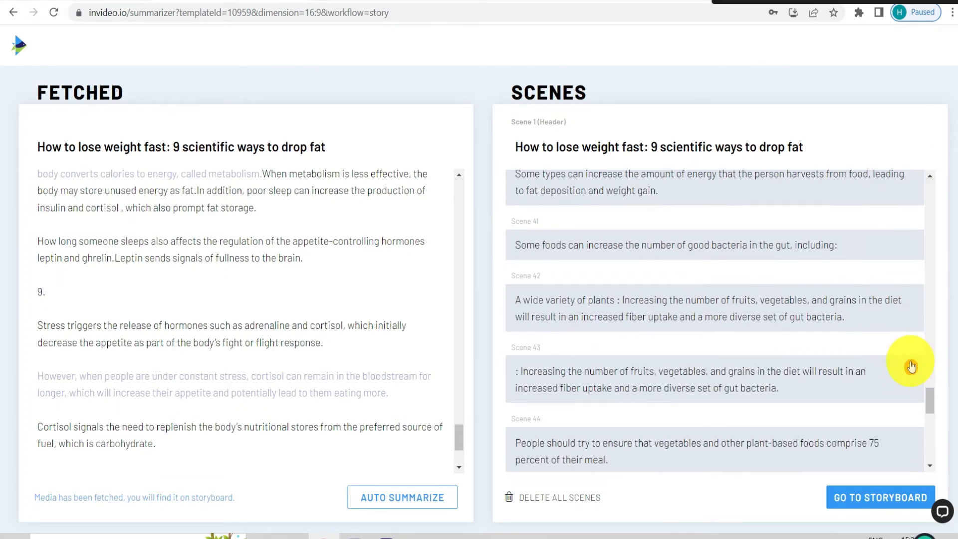
pyautogui.click(911, 298)
pyautogui.scroll(4, 916, 305)
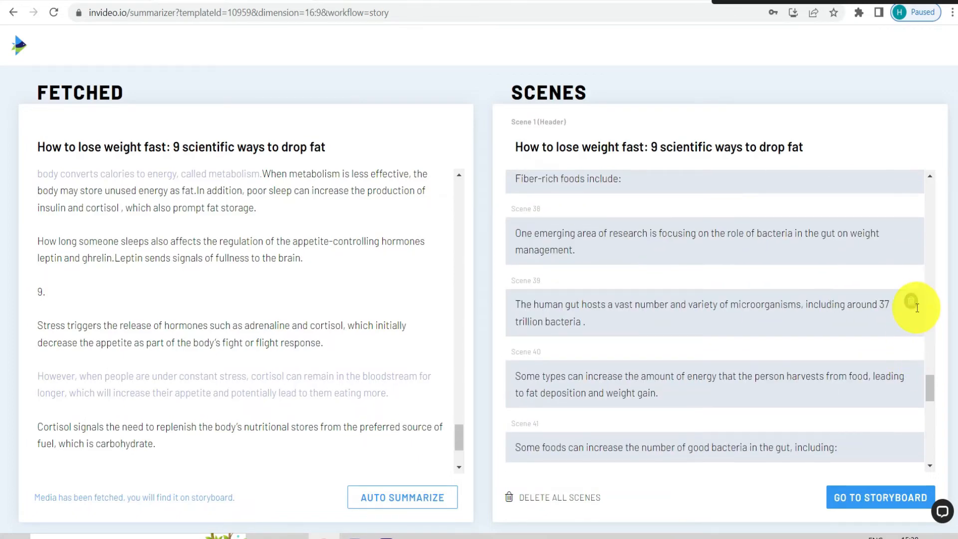
pyautogui.click(911, 302)
# - Send the finished scenes to the storyboard, accepting the script-length notice
pyautogui.scroll(15, 763, 314)
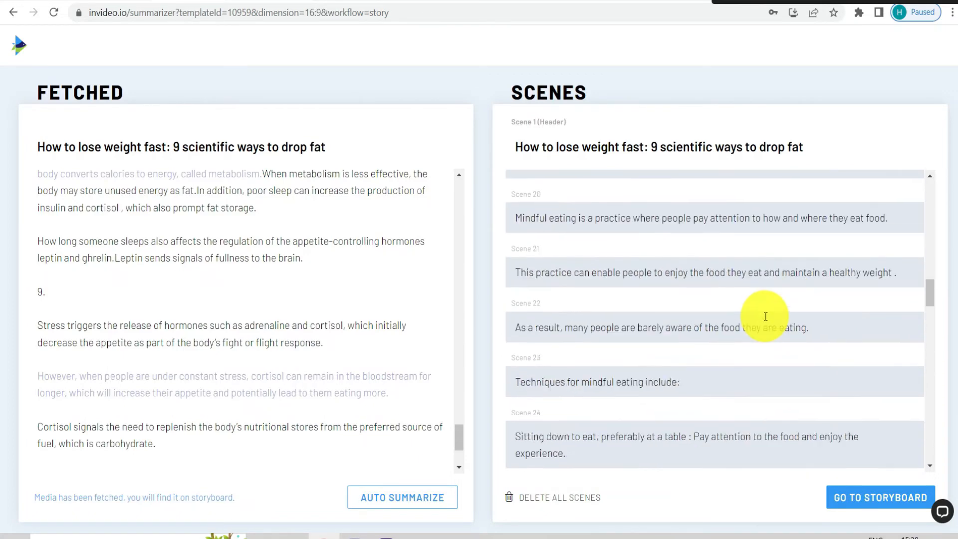
pyautogui.scroll(8, 767, 312)
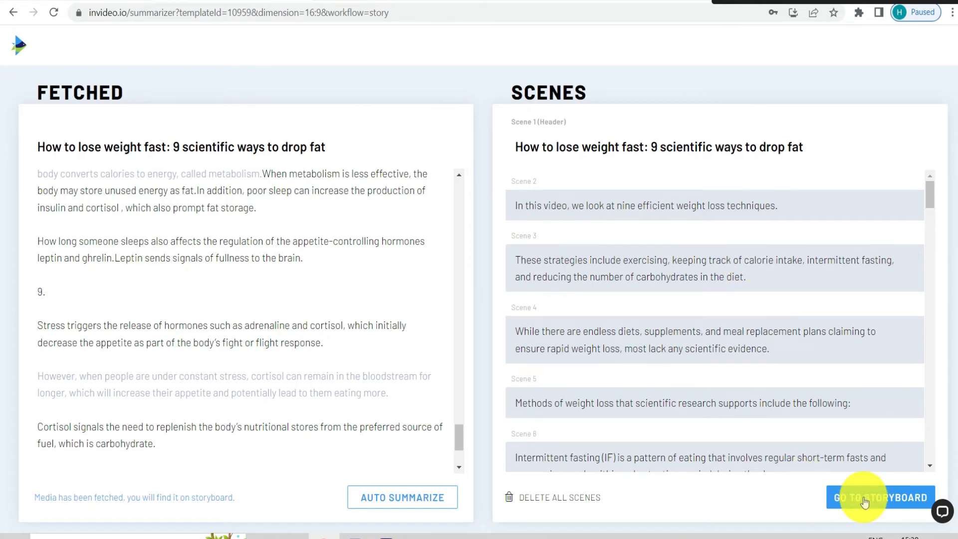
pyautogui.click(865, 502)
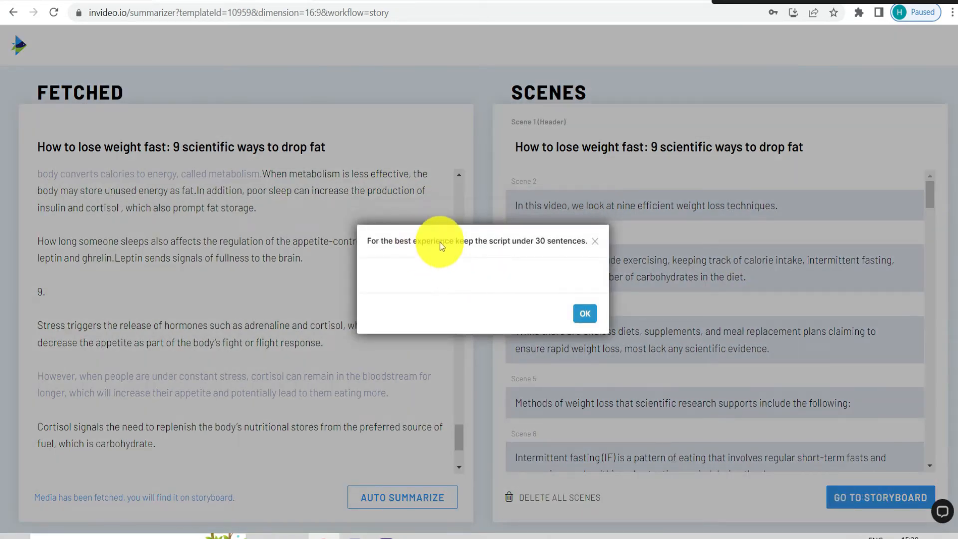
pyautogui.click(591, 310)
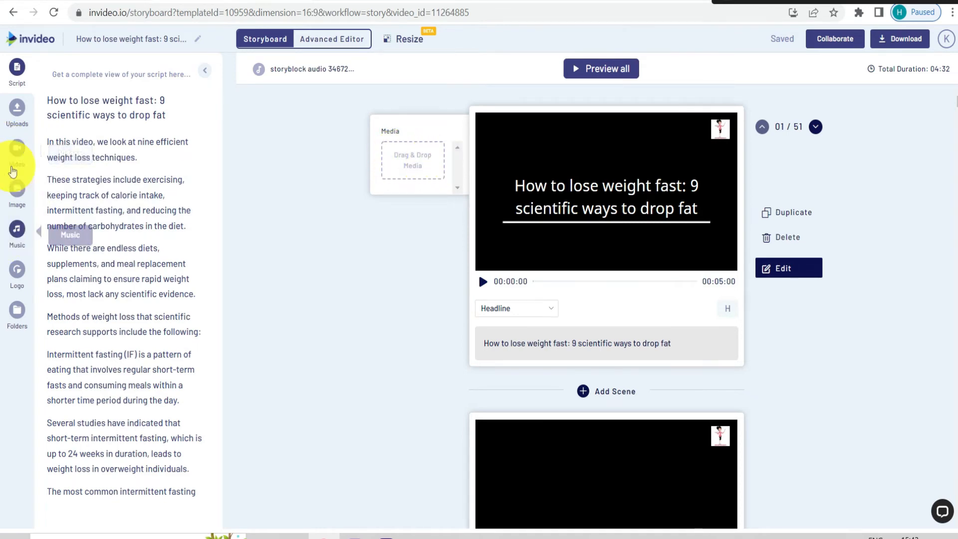
# - Search the stock videos for "lose weight", taken from the headline scene, and browse the matching clips
pyautogui.click(16, 149)
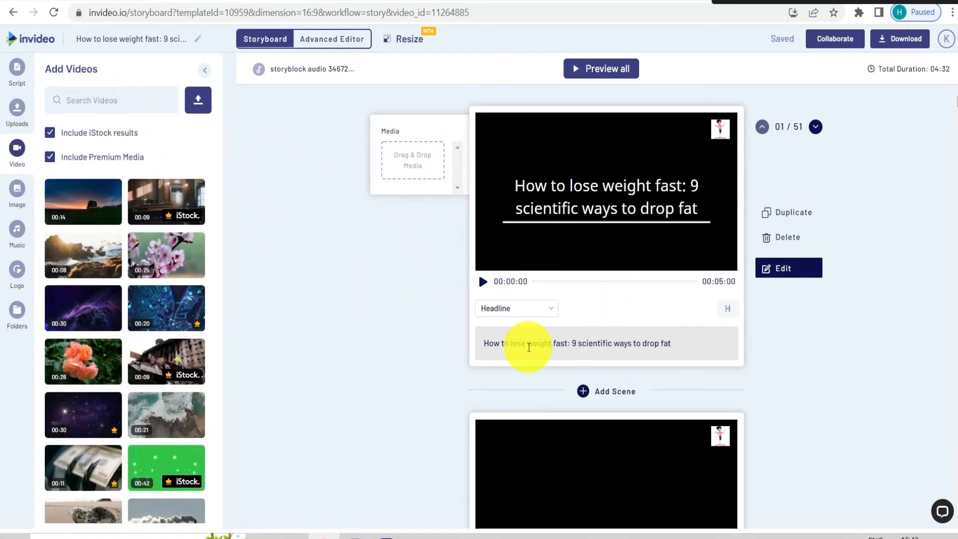
pyautogui.doubleClick(514, 344)
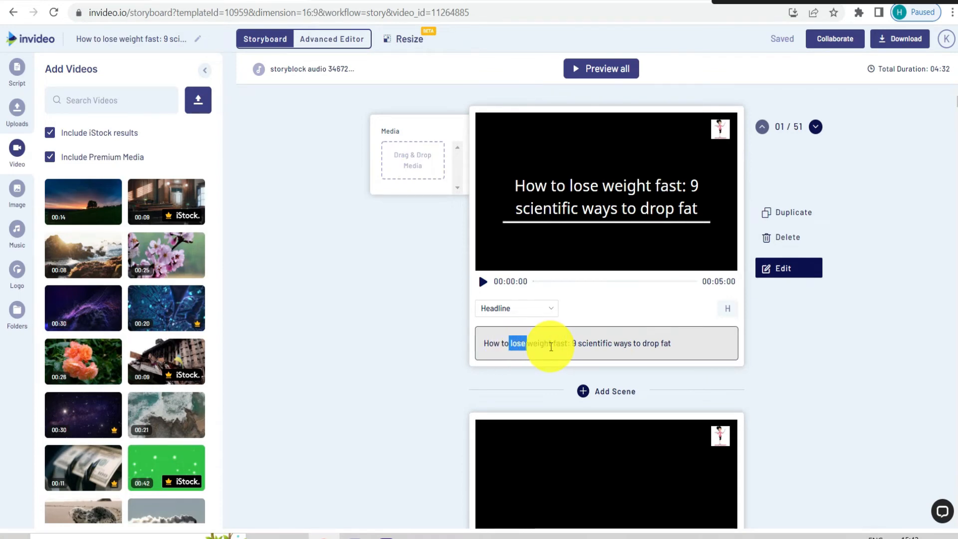
pyautogui.moveTo(509, 343); pyautogui.dragTo(551, 346)
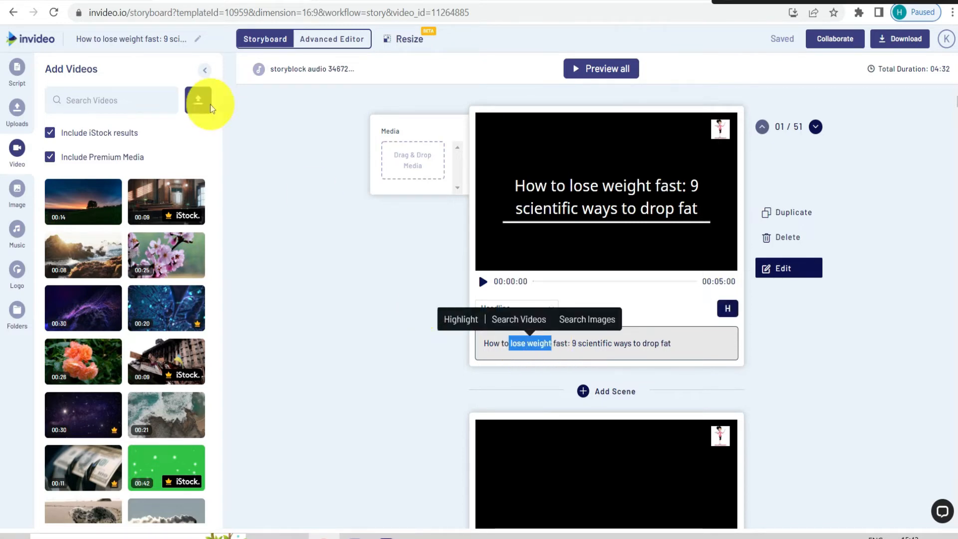
pyautogui.click(105, 99)
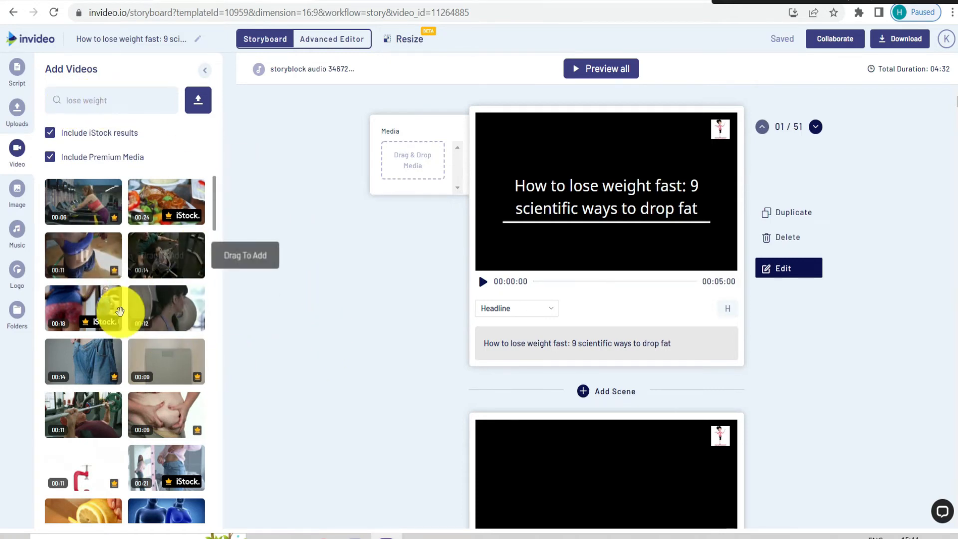
pyautogui.scroll(-4, 111, 330)
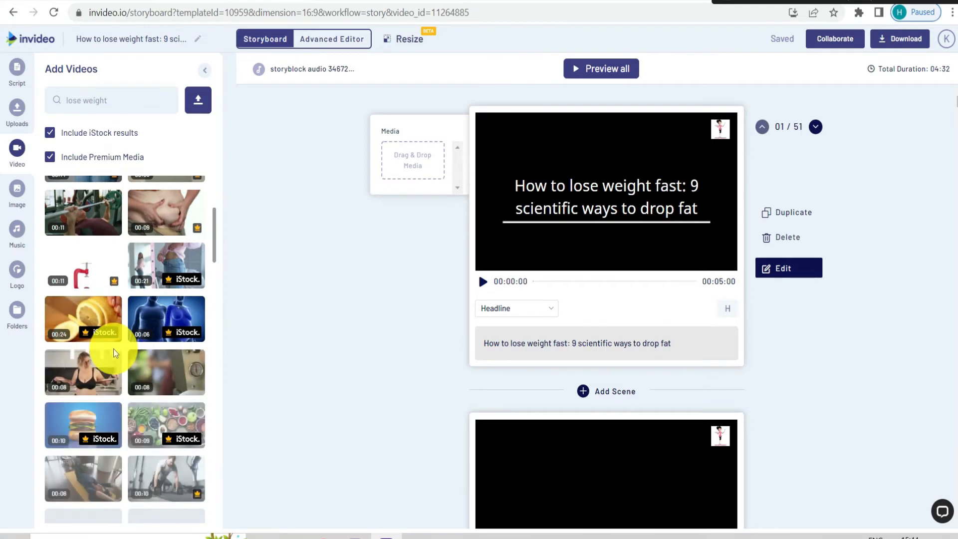
pyautogui.scroll(4, 111, 299)
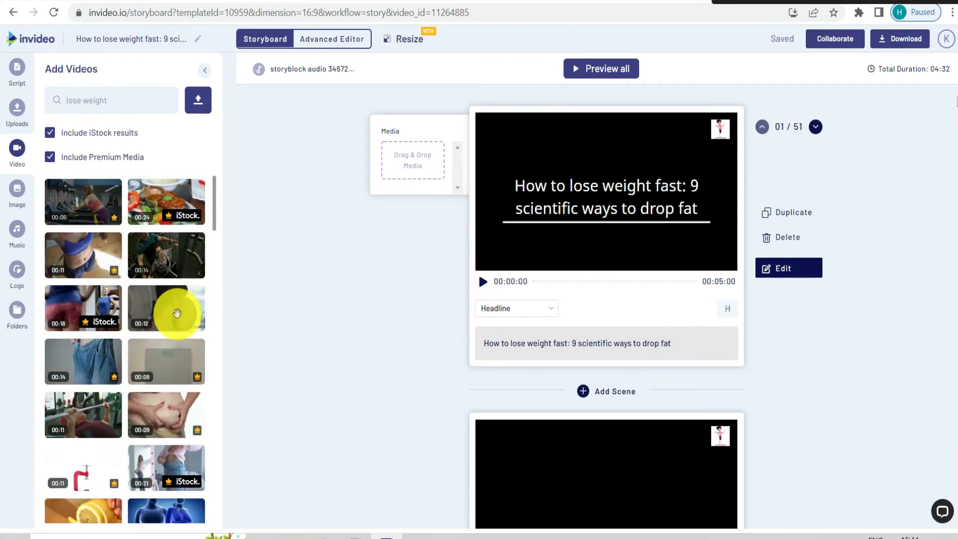
# - Exclude premium media and add the 12-second clip of the woman beside gym weight plates to the headline scene, untrimmed
pyautogui.click(50, 156)
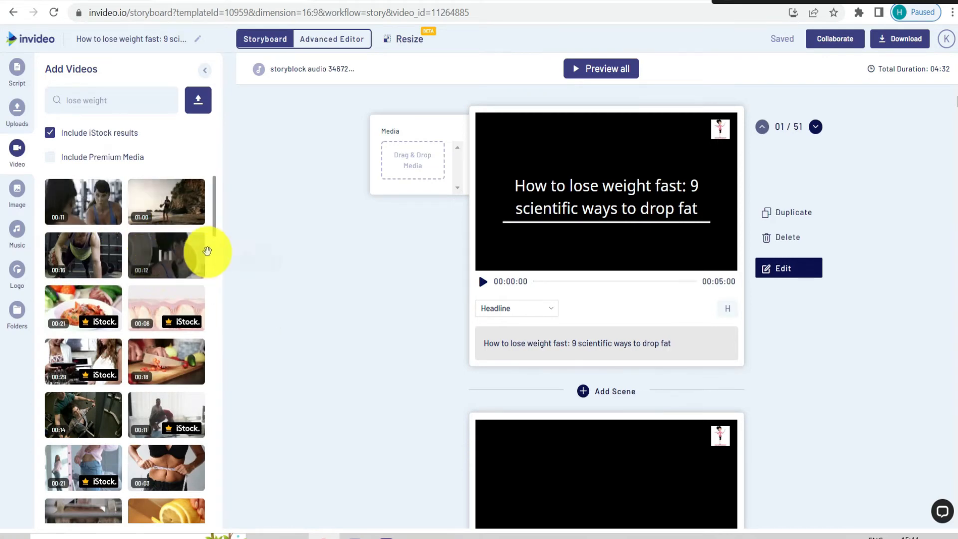
pyautogui.moveTo(207, 250); pyautogui.dragTo(417, 166)
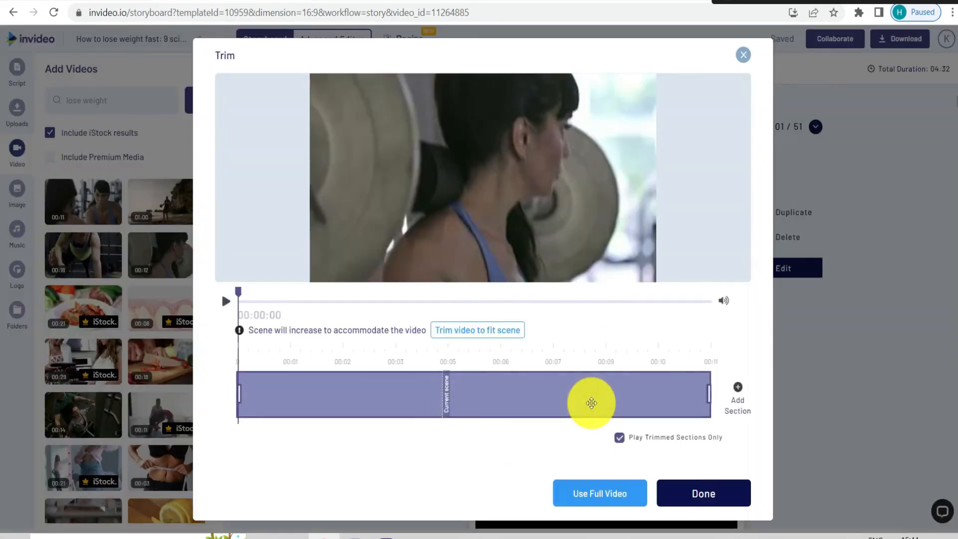
pyautogui.click(703, 494)
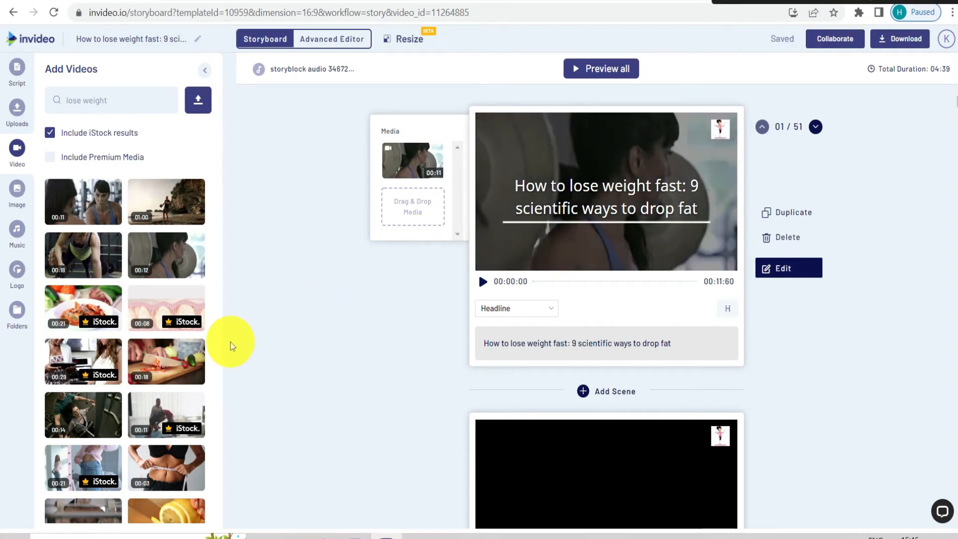
# - Try to add a weight-loss stock clip to scene 2, and examine the suggested media in the following storyboard scenes
pyautogui.scroll(-3, 409, 378)
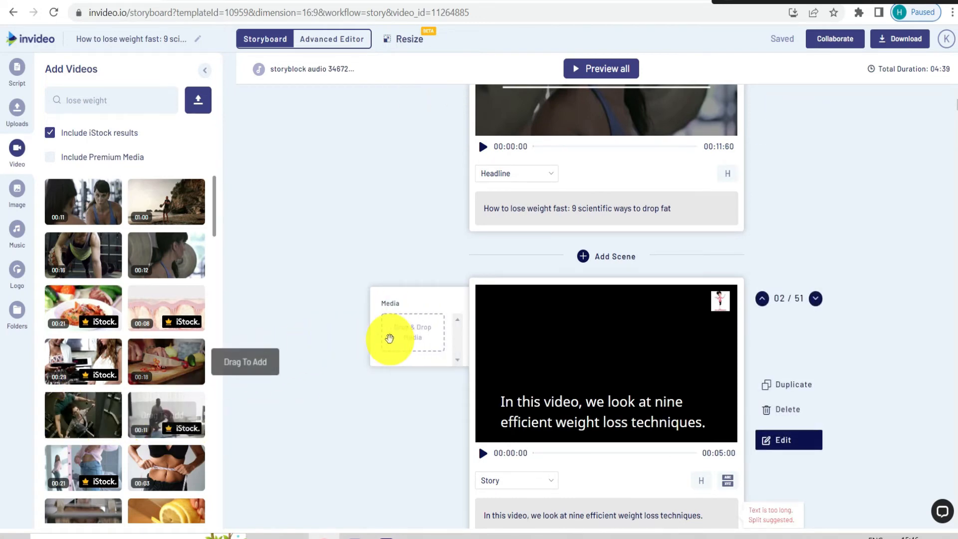
pyautogui.moveTo(390, 338); pyautogui.dragTo(423, 342)
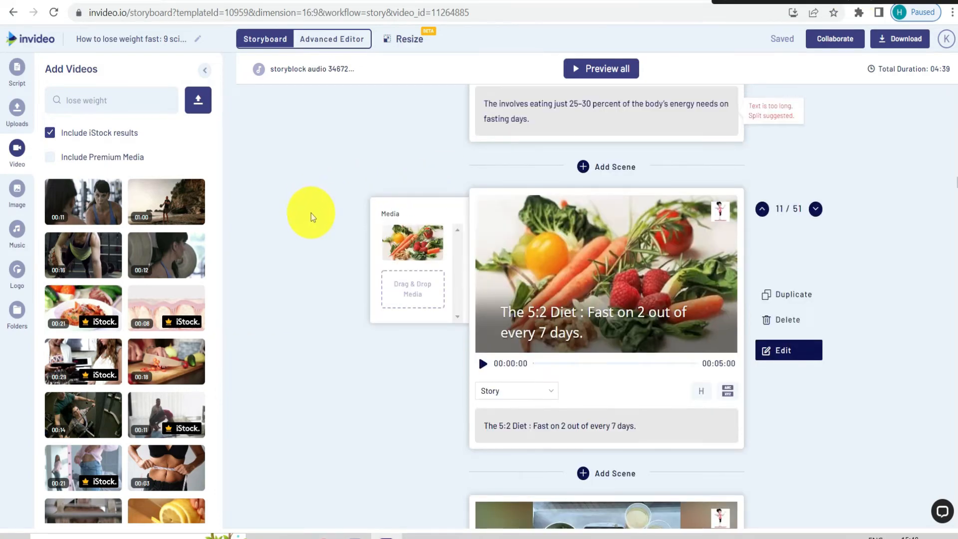
pyautogui.scroll(-3, 551, 256)
pyautogui.scroll(-4, 552, 257)
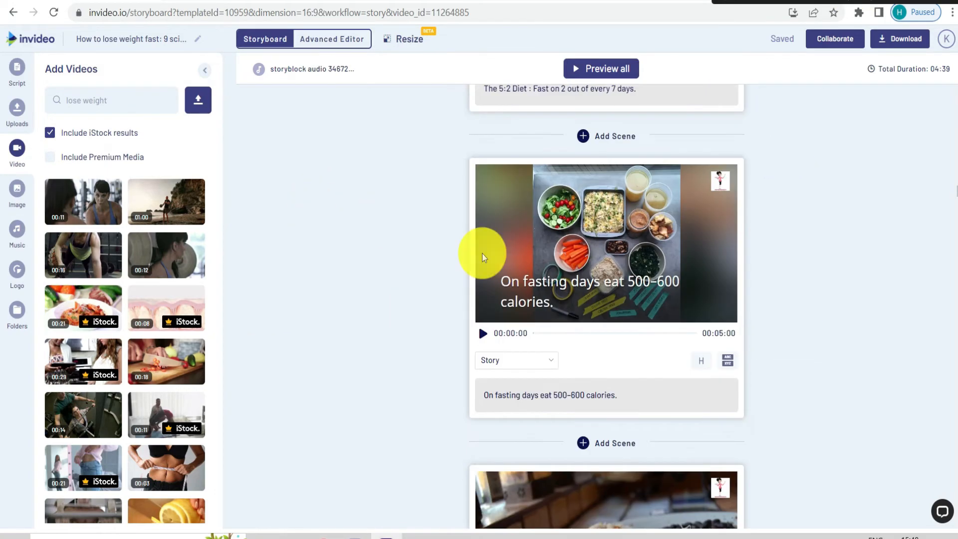
pyautogui.scroll(-3, 594, 275)
pyautogui.scroll(4, 585, 329)
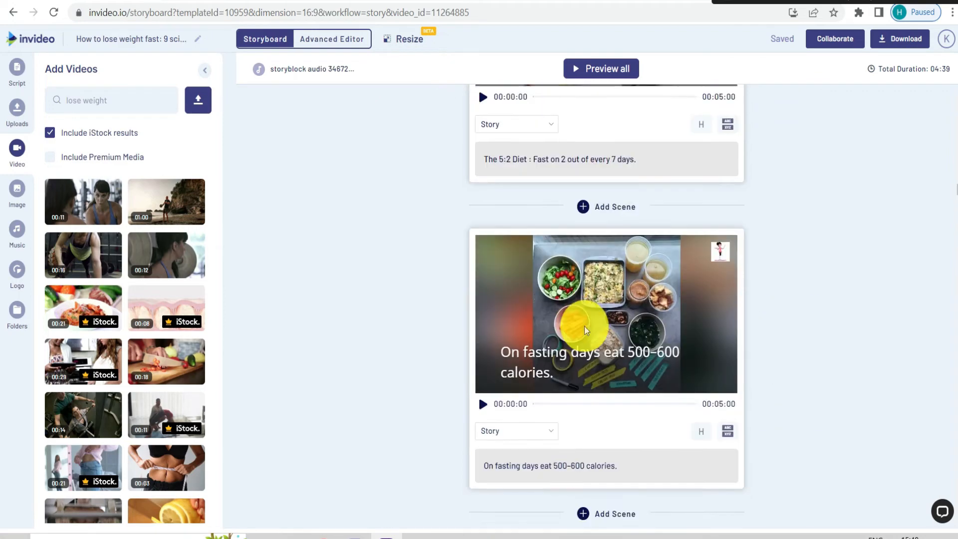
pyautogui.scroll(20, 584, 325)
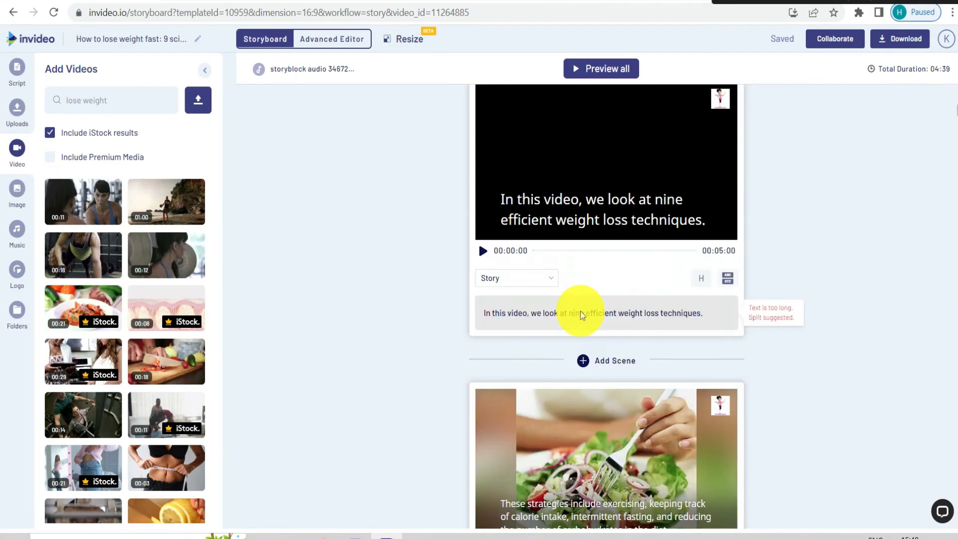
# - Open the headline scene from the storyboard in the full editor
pyautogui.scroll(5, 579, 311)
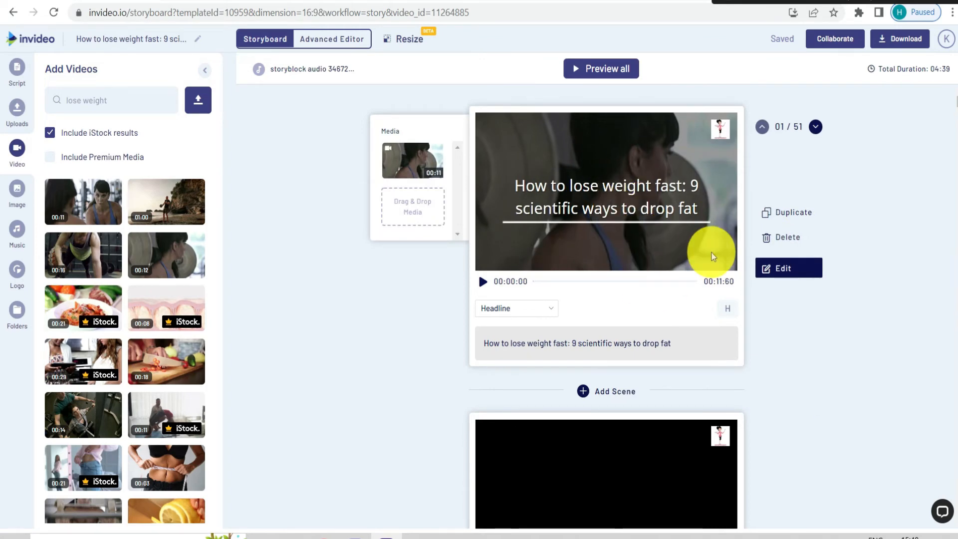
pyautogui.click(784, 273)
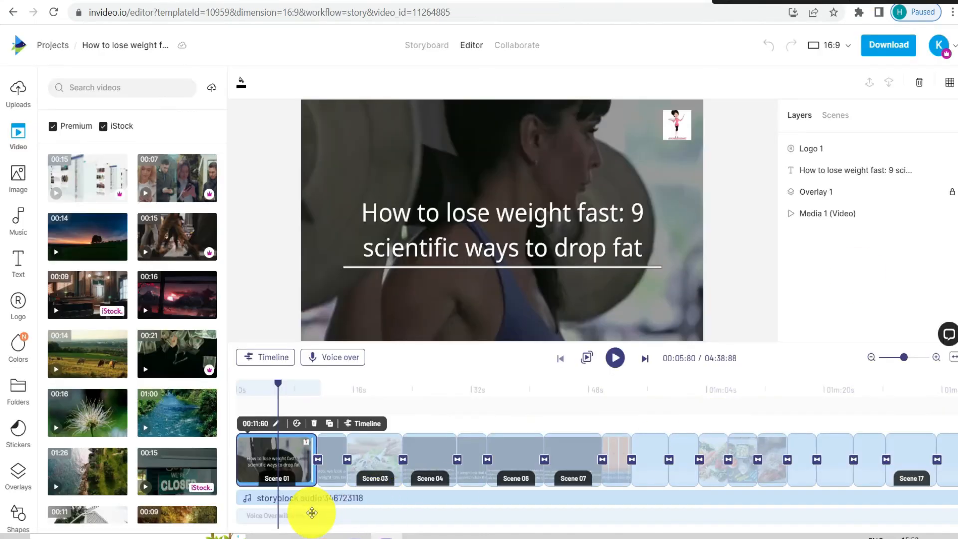
# - Look at the voice-over options, and move the headline title slightly lower over the video
pyautogui.click(371, 499)
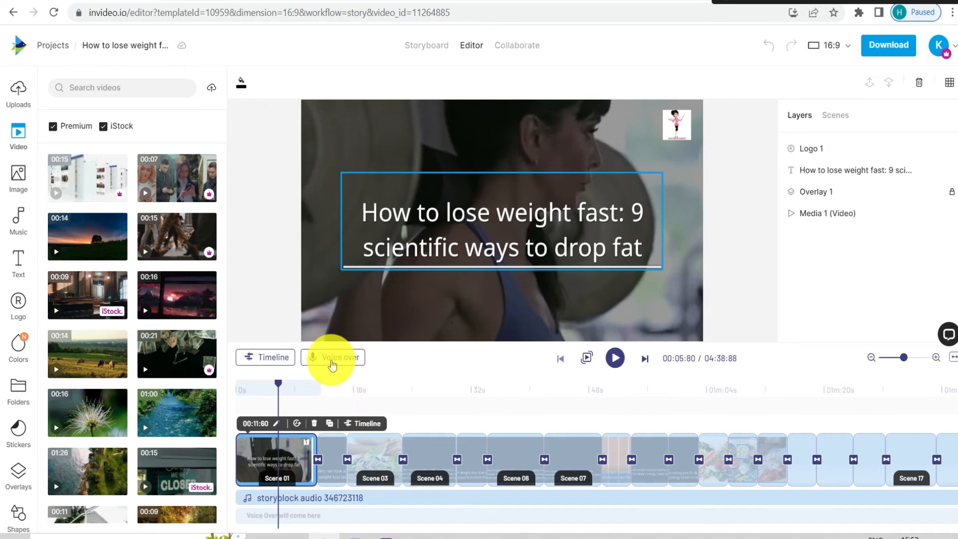
pyautogui.click(332, 364)
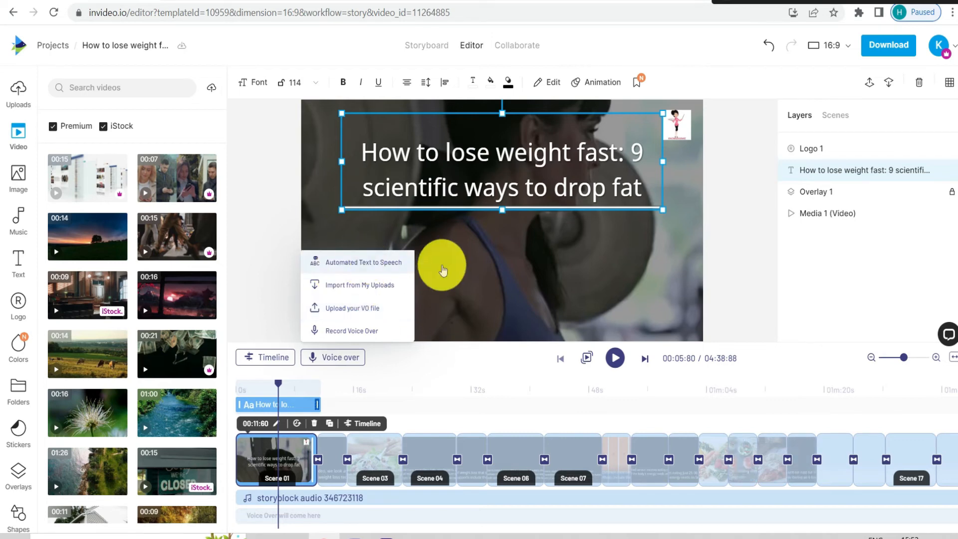
pyautogui.click(273, 228)
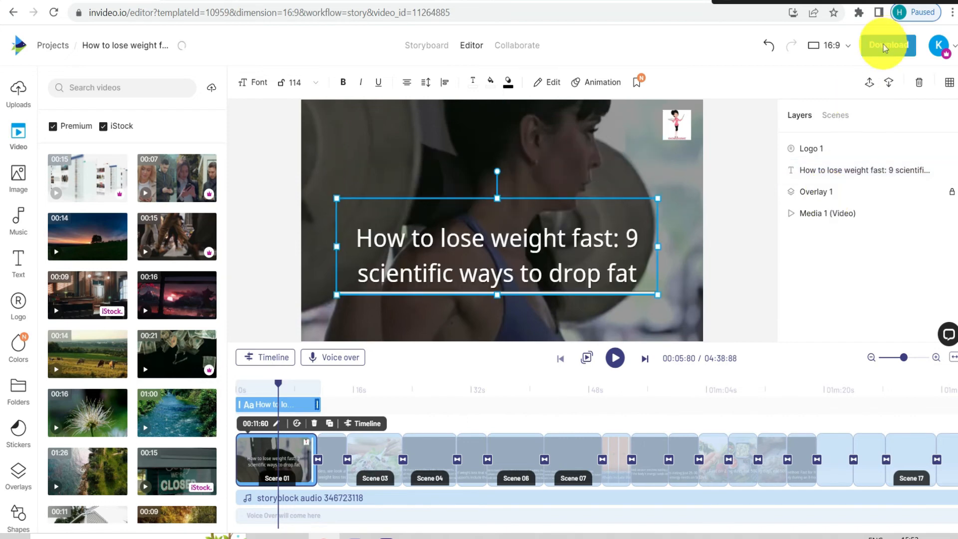
# - Open the video's export settings and check the resolution choices, keeping the default 1080p
pyautogui.click(884, 47)
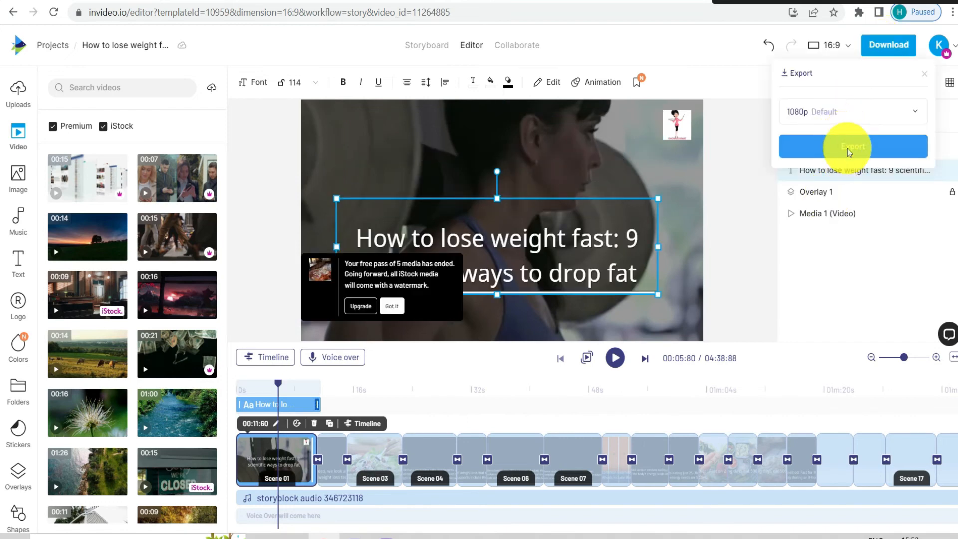
pyautogui.click(842, 118)
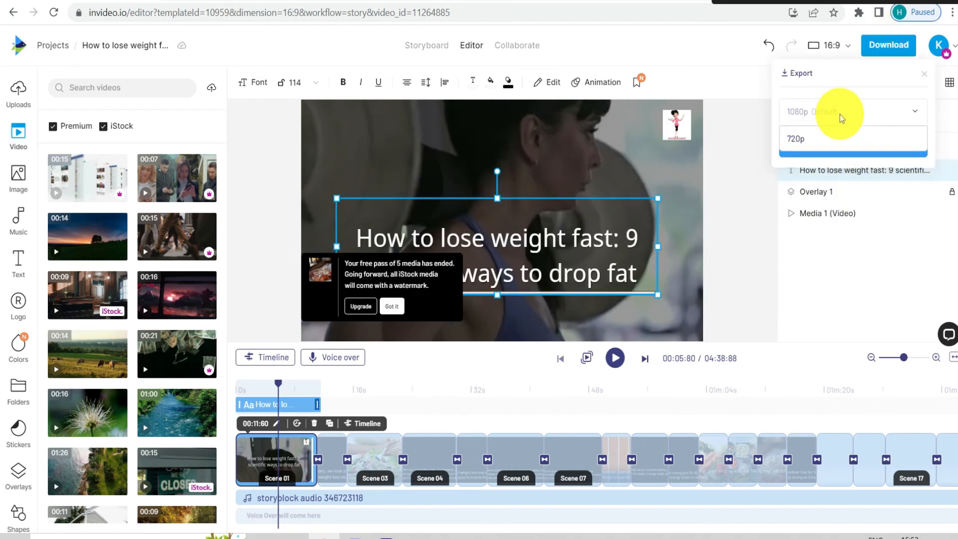
pyautogui.click(824, 114)
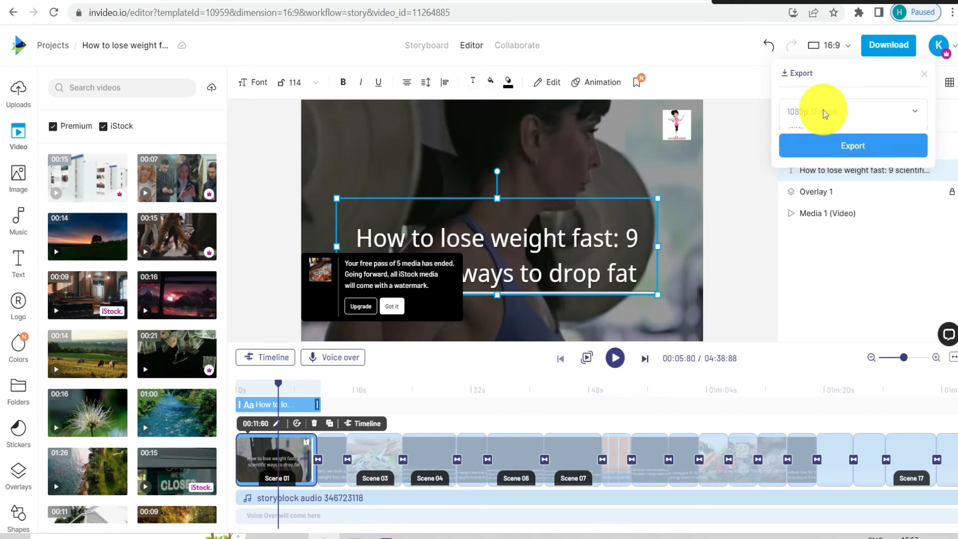
pyautogui.click(825, 115)
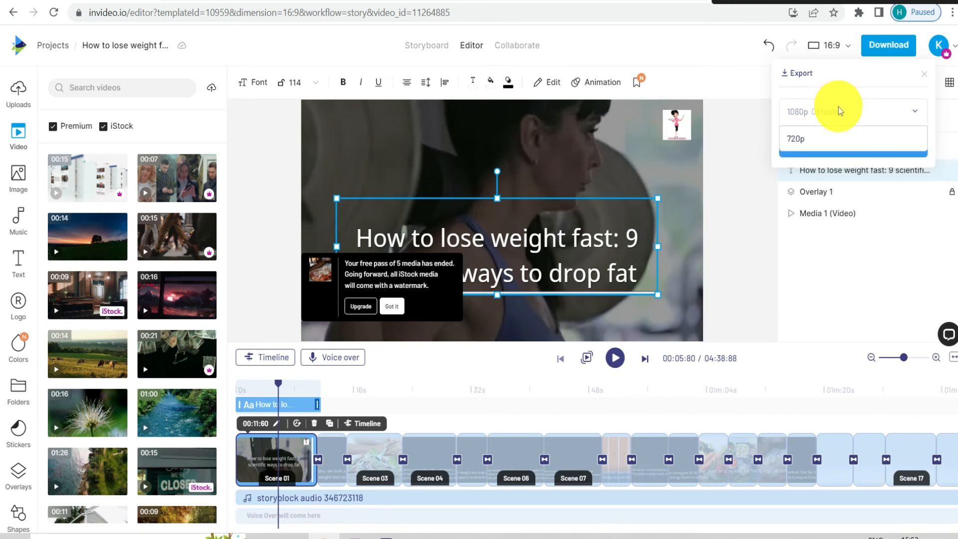
pyautogui.click(838, 110)
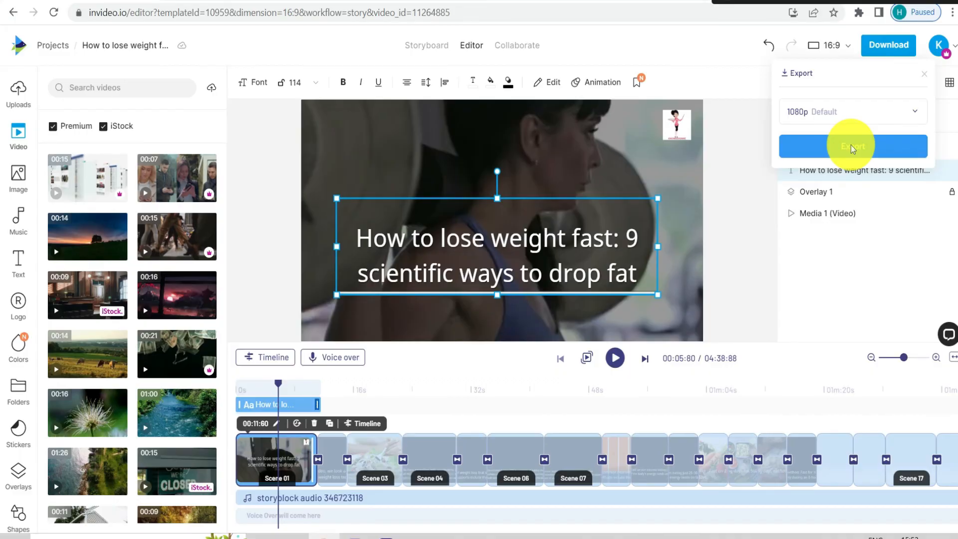